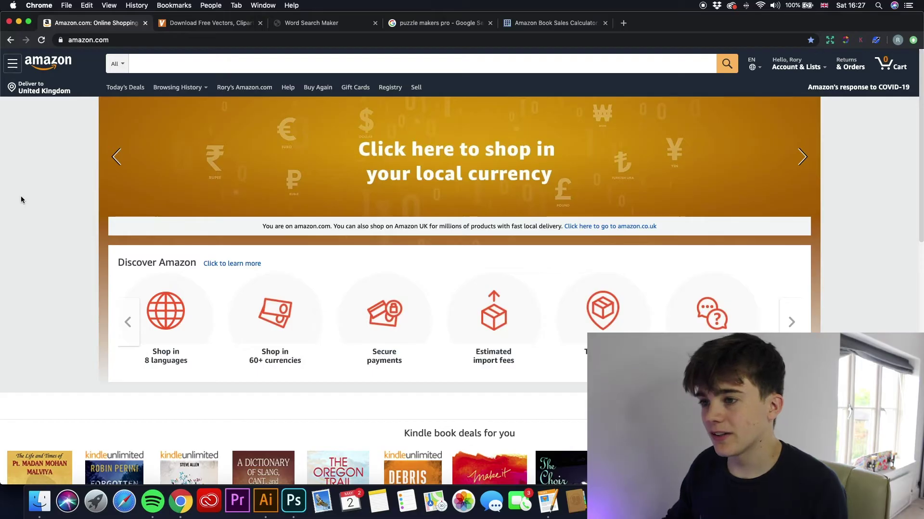
Search Amazon for 'word search books' and open The Supreme Word Search Book for Adults.
click(158, 65)
text(word)
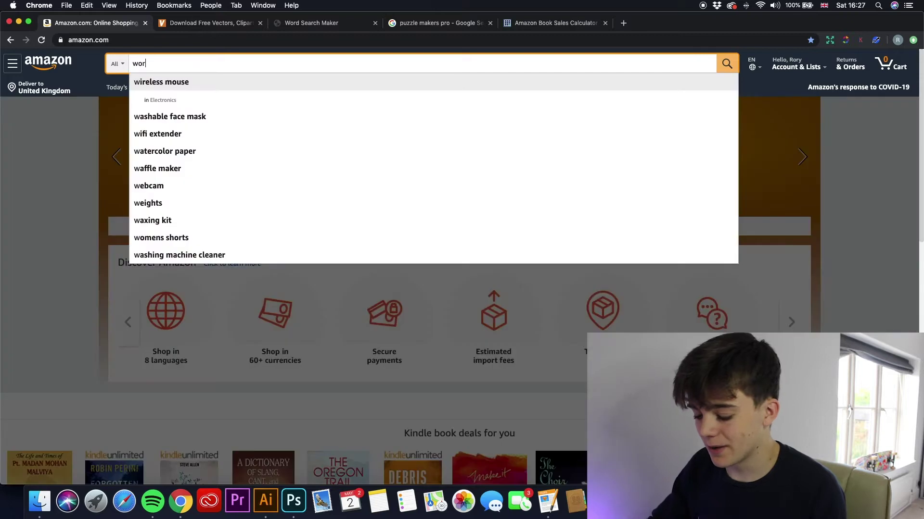
text( search boo)
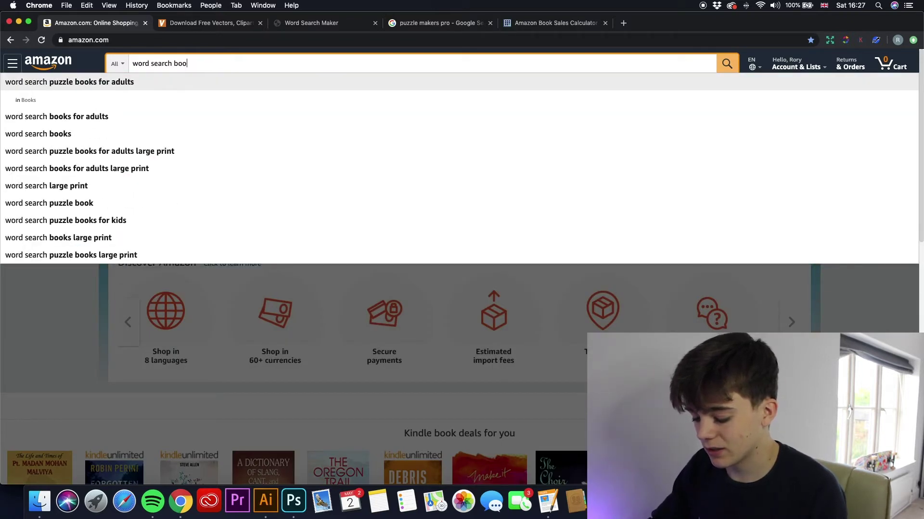
text(ks)
key(Return)
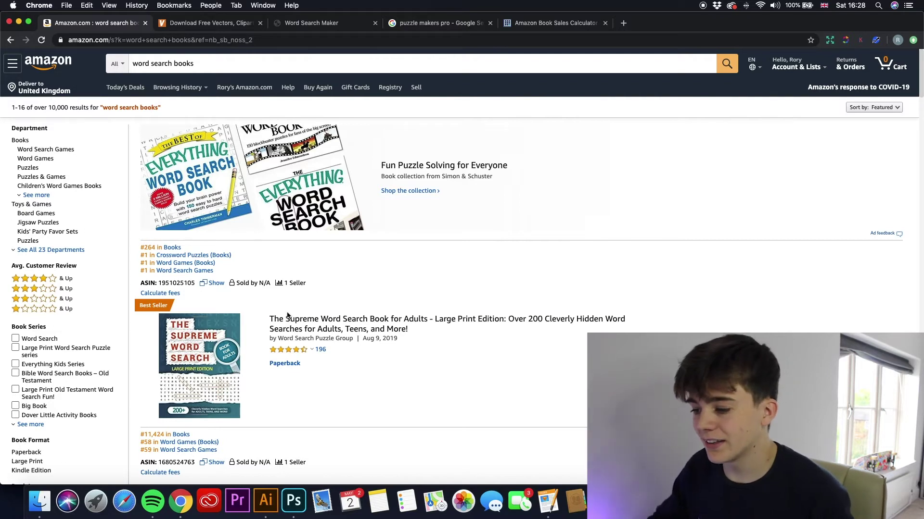
scroll(220, 296, down, 1)
scroll(220, 297, down, 1)
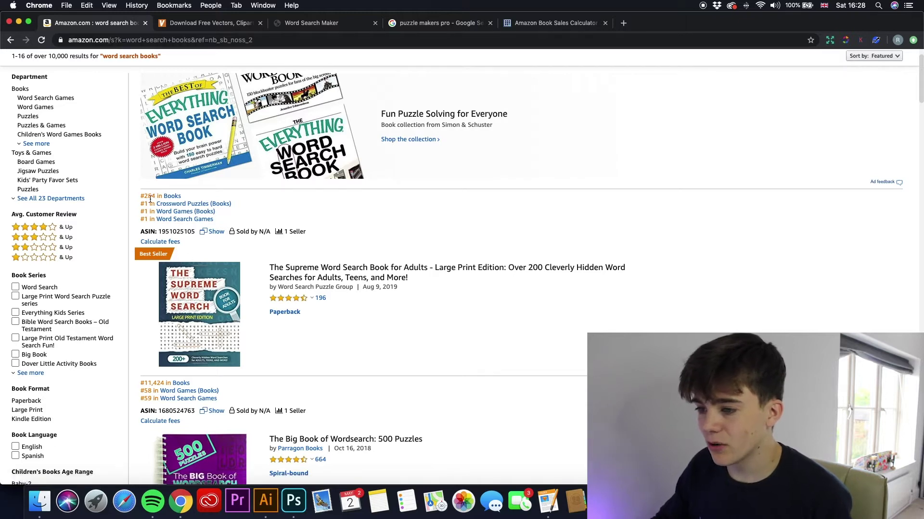
click(184, 303)
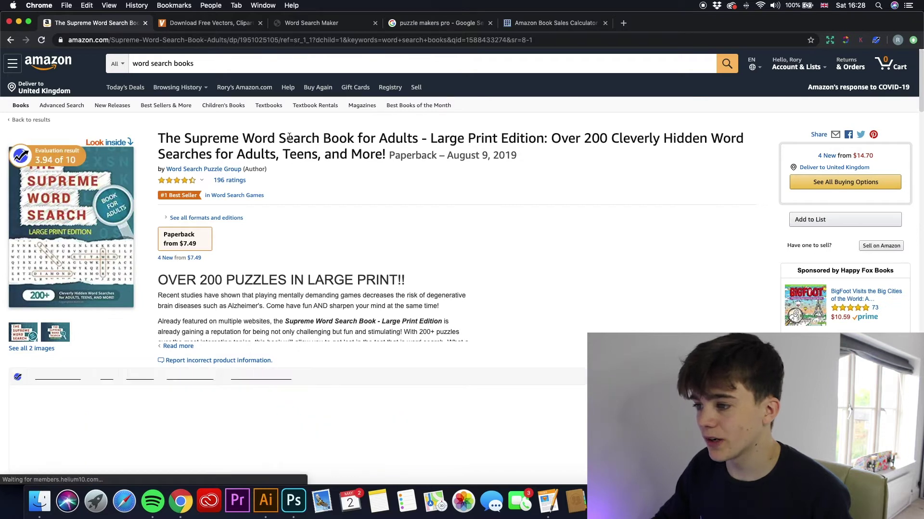
Preview The Supreme Word Search Book's inside pages, including the Advertising puzzle, then close it.
click(55, 224)
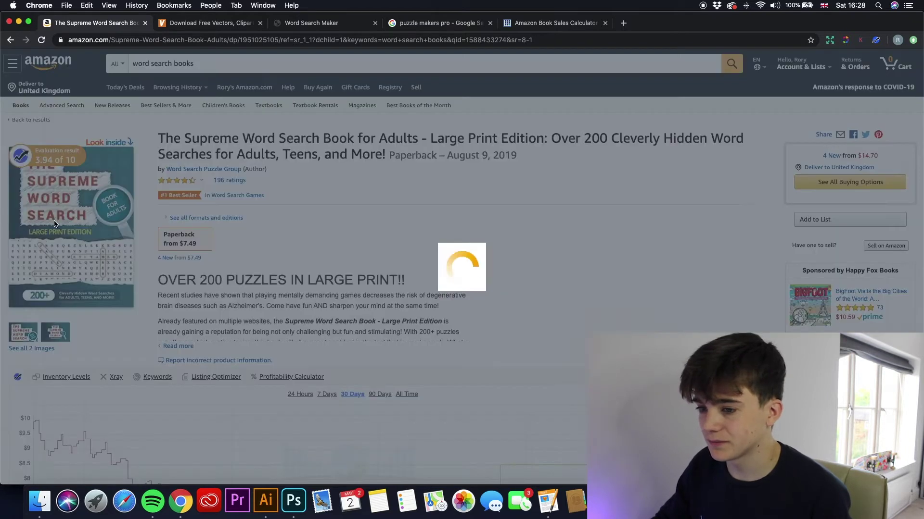
click(606, 283)
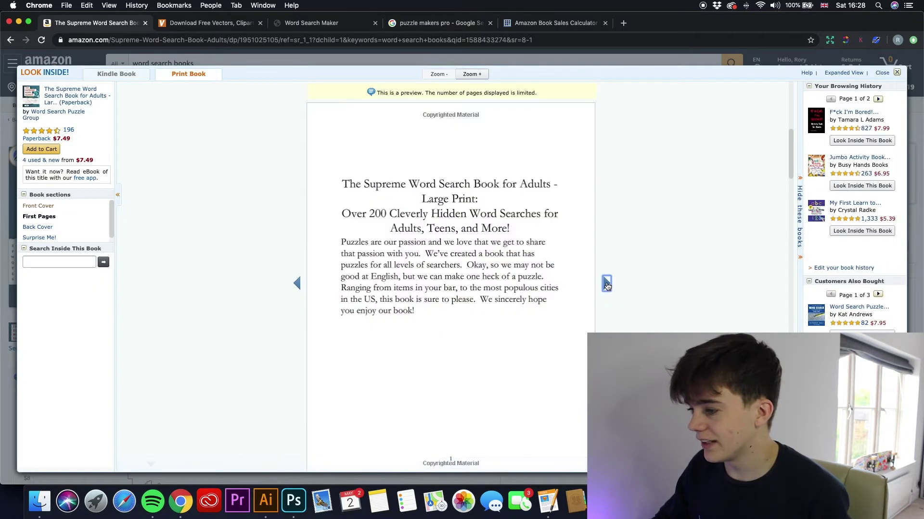
click(607, 284)
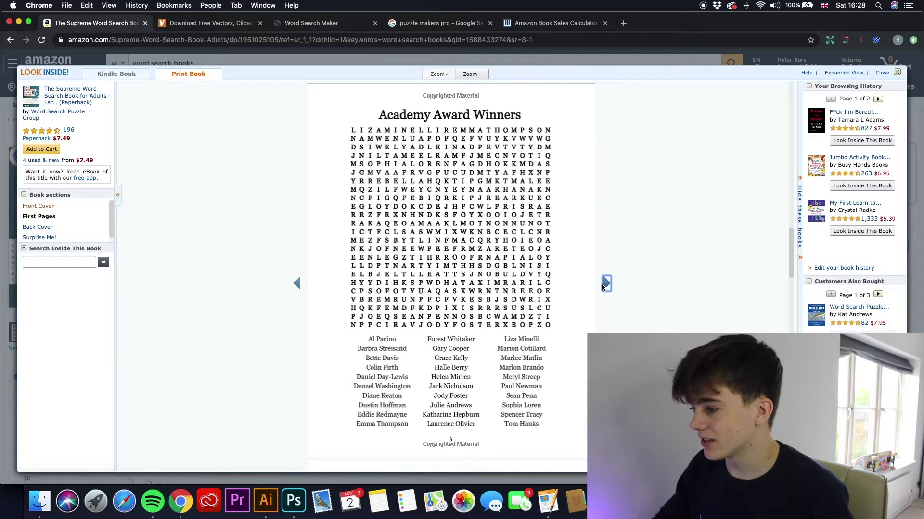
click(606, 285)
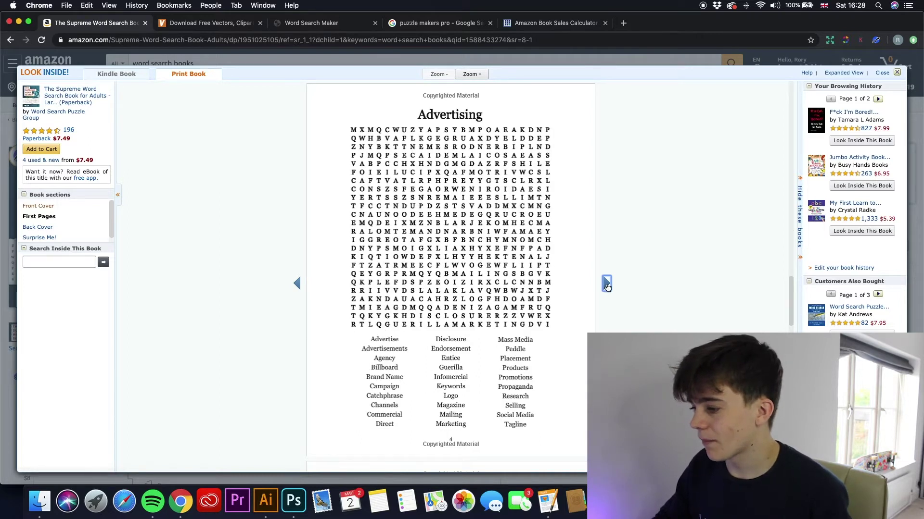
click(606, 284)
click(606, 285)
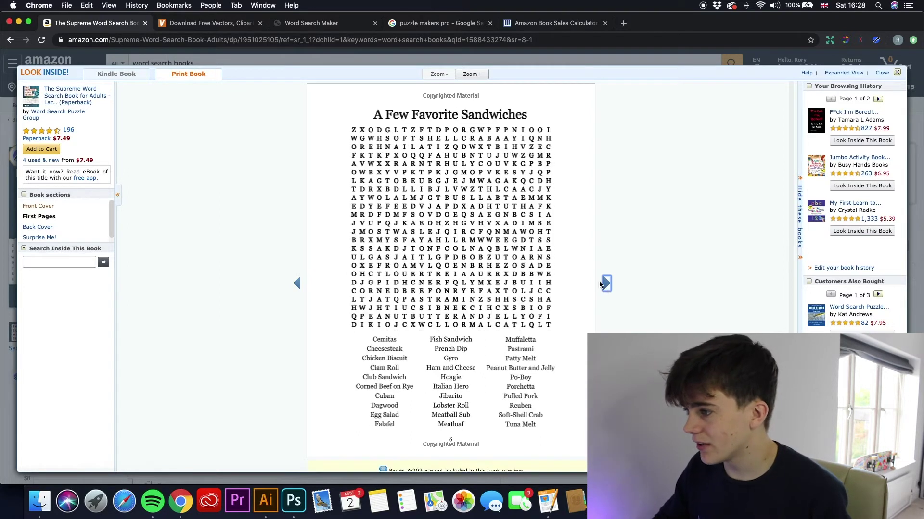
click(606, 284)
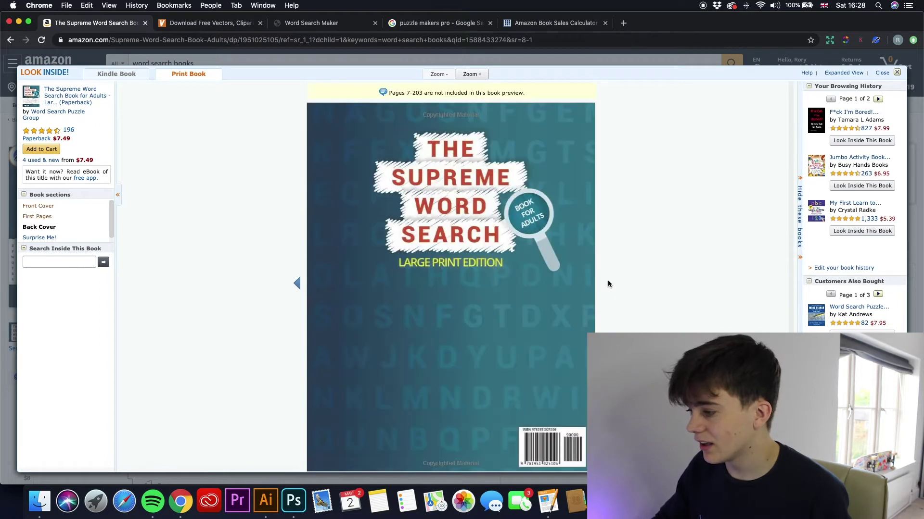
click(296, 286)
click(296, 286)
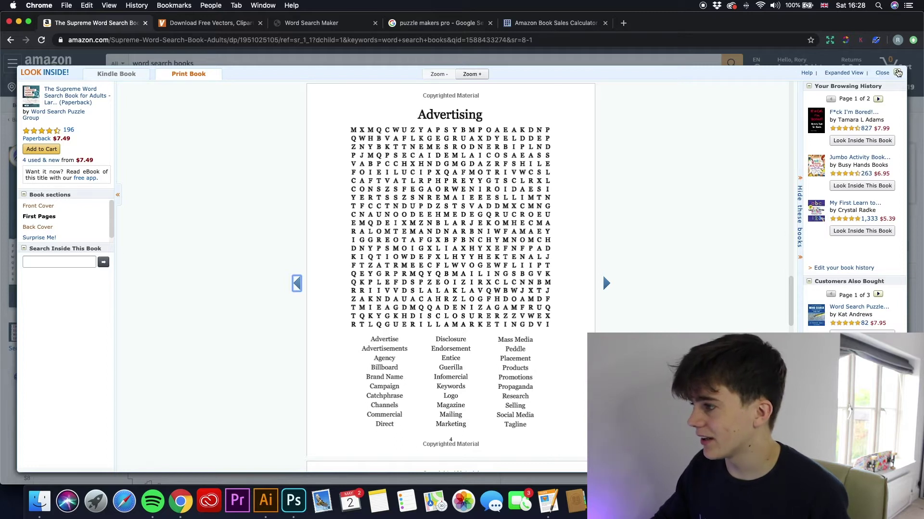
click(900, 72)
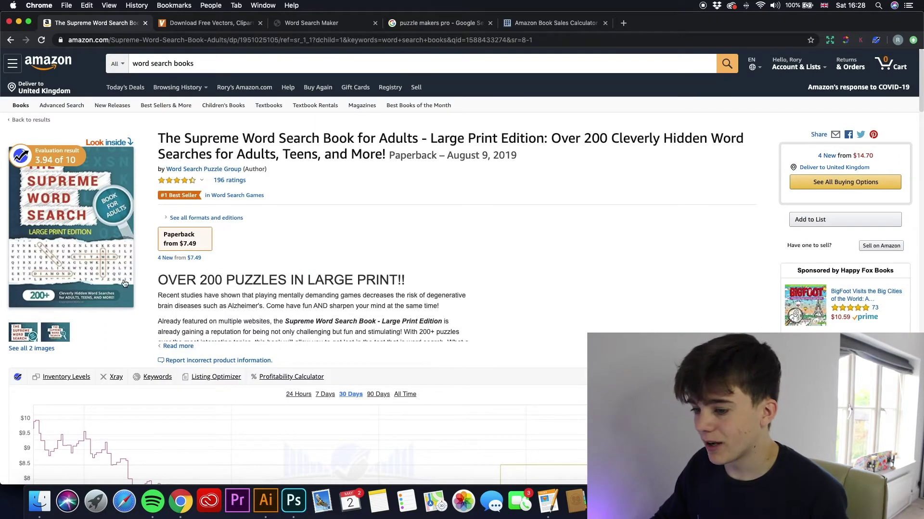
scroll(220, 345, down, 3)
scroll(220, 345, down, 1)
scroll(219, 344, down, 2)
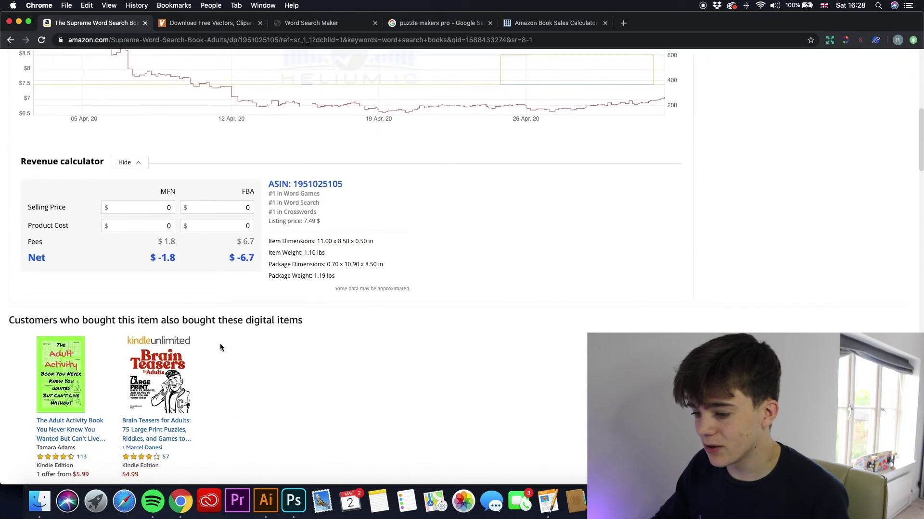
scroll(272, 302, down, 1)
scroll(272, 301, down, 3)
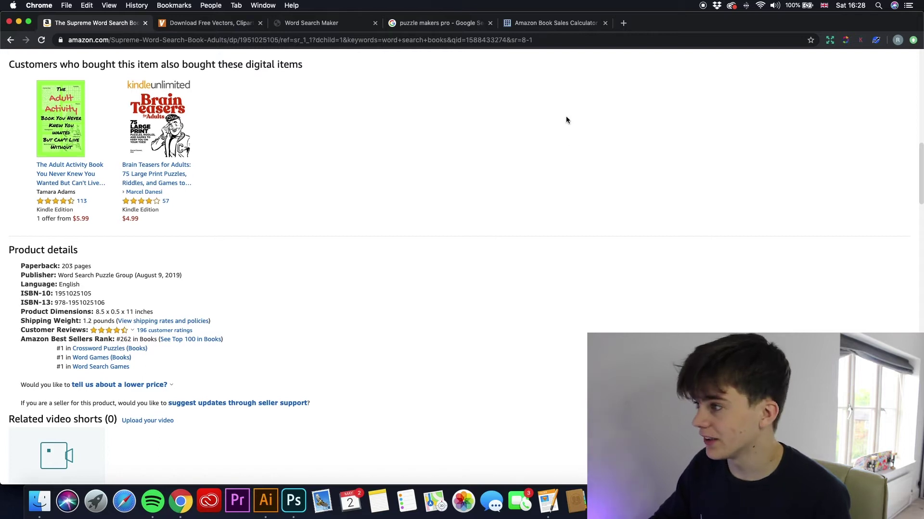
scroll(566, 116, up, 4)
scroll(547, 136, up, 1)
Calculate sales for BSR rank 262 (5,398 monthly, 360 daily), then return to the book page.
click(546, 23)
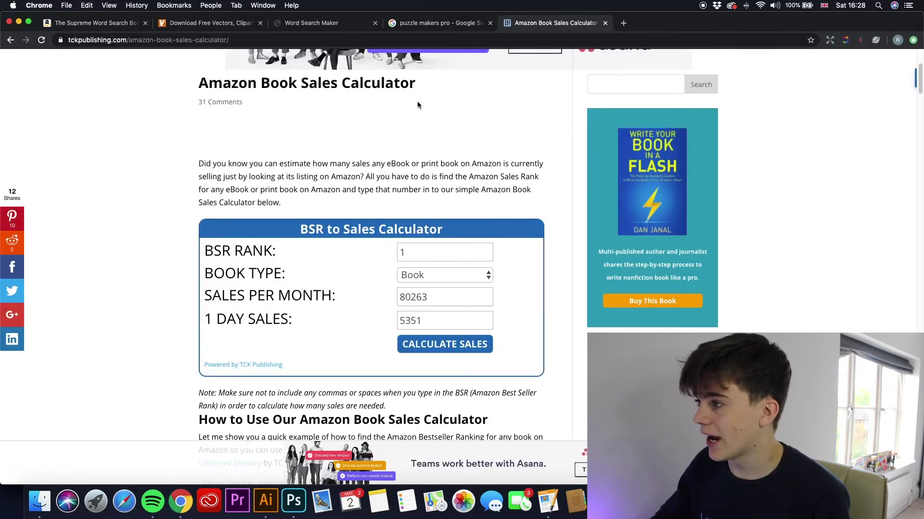
click(429, 255)
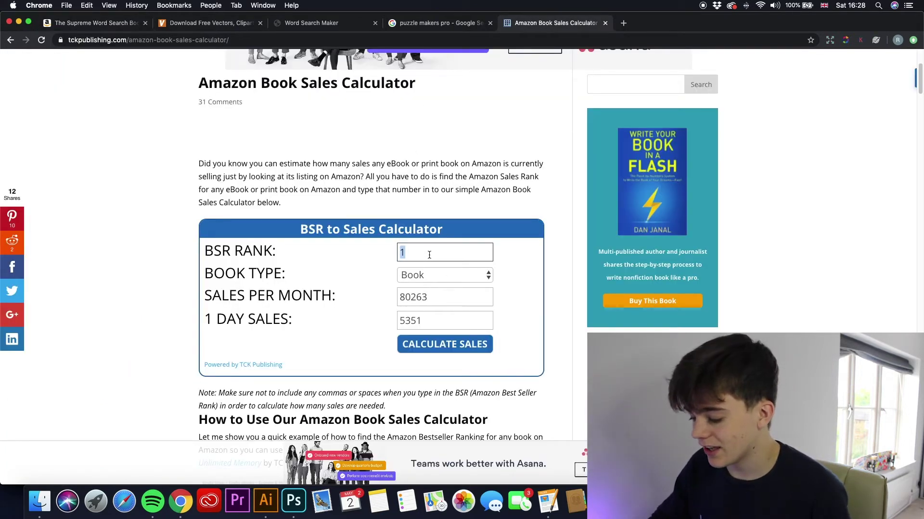
text(262)
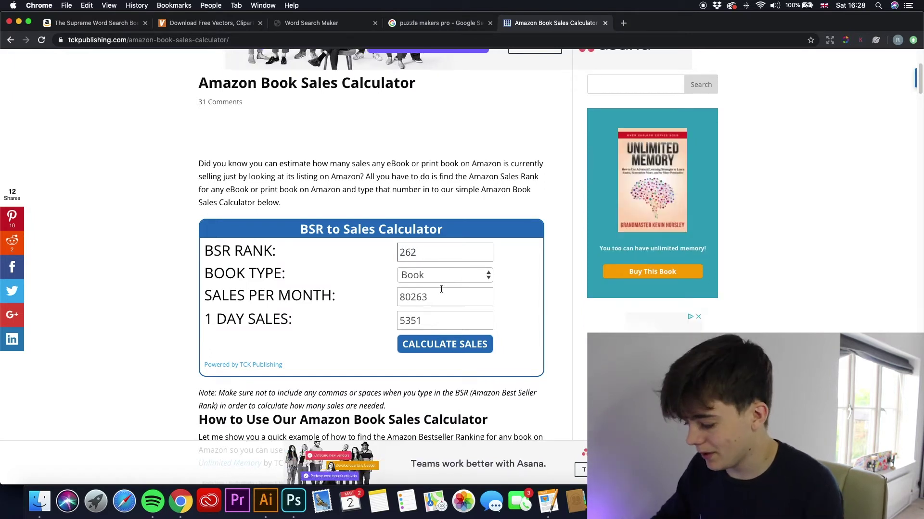
key(Return)
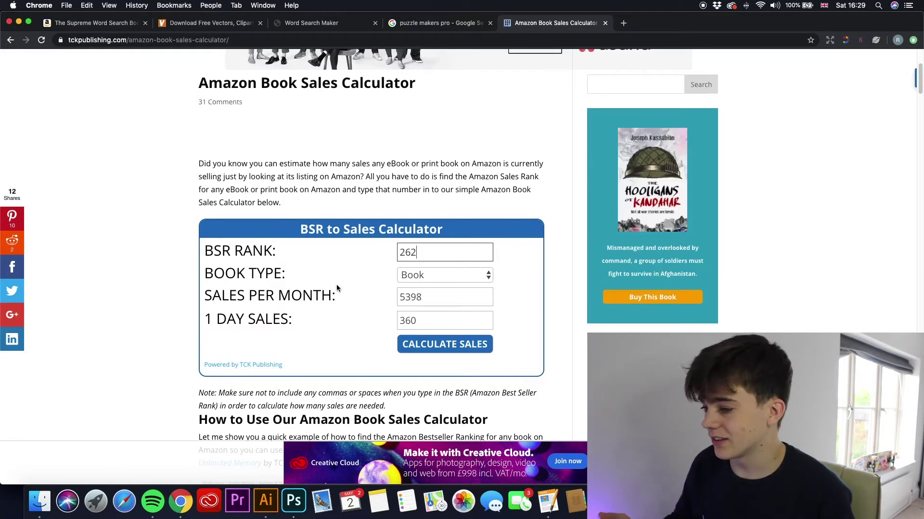
click(99, 23)
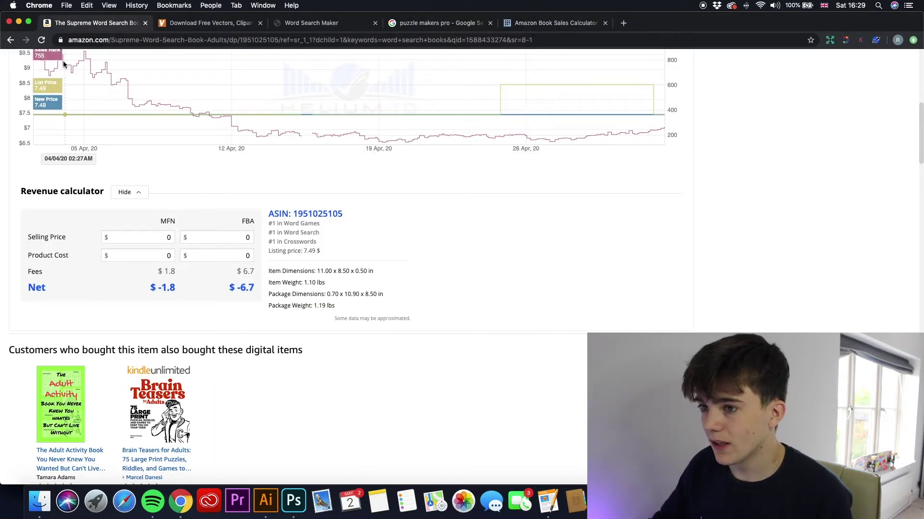
Open Bible Word Search 101 Puzzles Large Print and preview its Contents and Introduction pages.
click(10, 40)
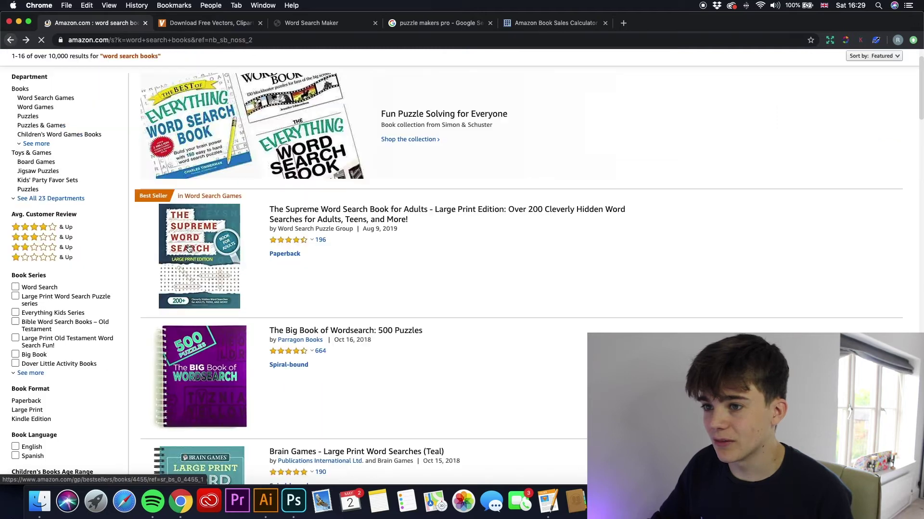
scroll(199, 301, down, 2)
scroll(199, 301, down, 3)
scroll(199, 301, down, 3)
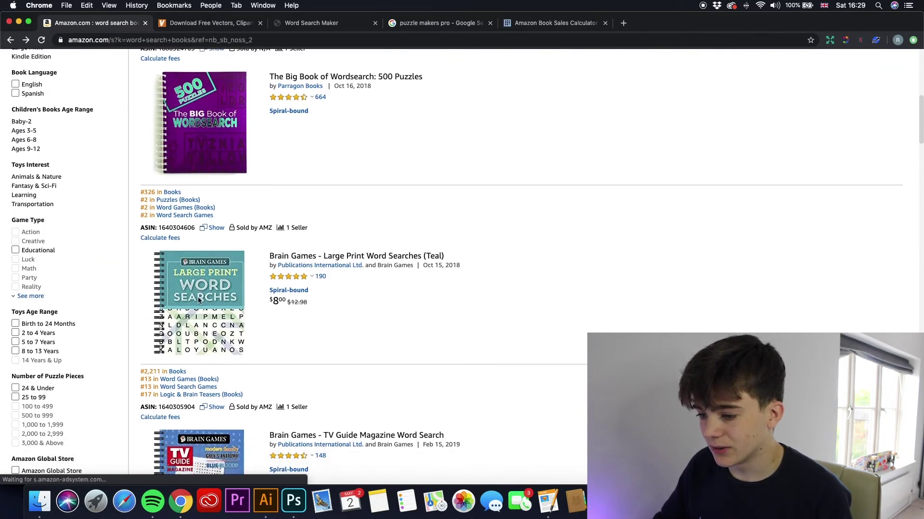
scroll(200, 300, down, 3)
scroll(201, 294, down, 3)
scroll(201, 294, down, 3)
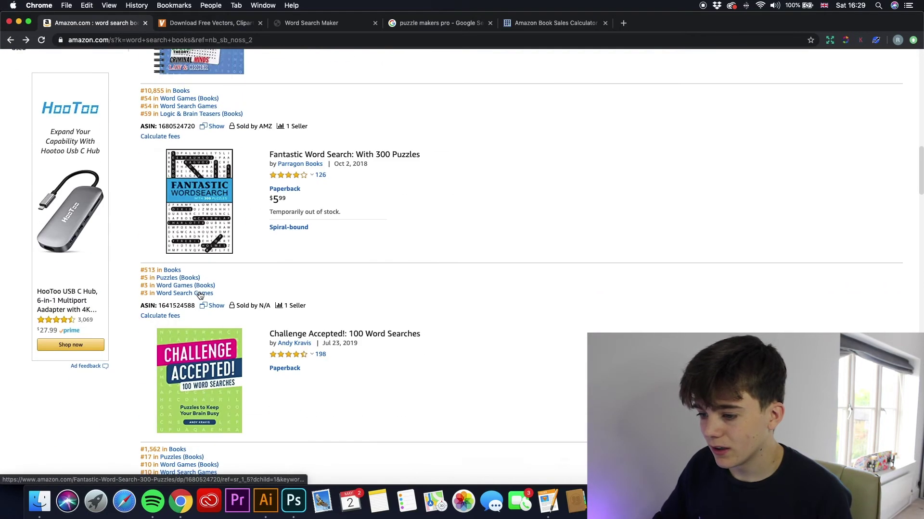
scroll(200, 294, down, 2)
scroll(201, 294, down, 2)
scroll(201, 296, down, 2)
scroll(201, 296, down, 3)
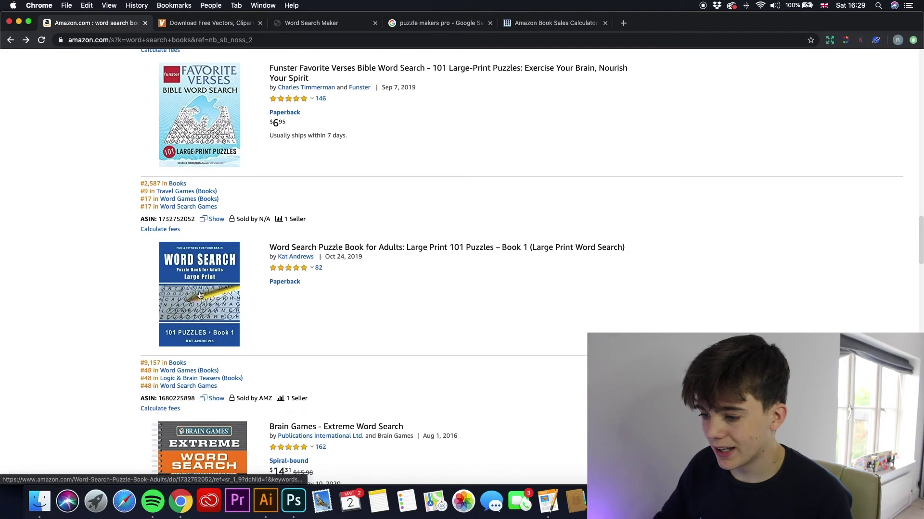
scroll(201, 296, down, 2)
scroll(201, 296, down, 3)
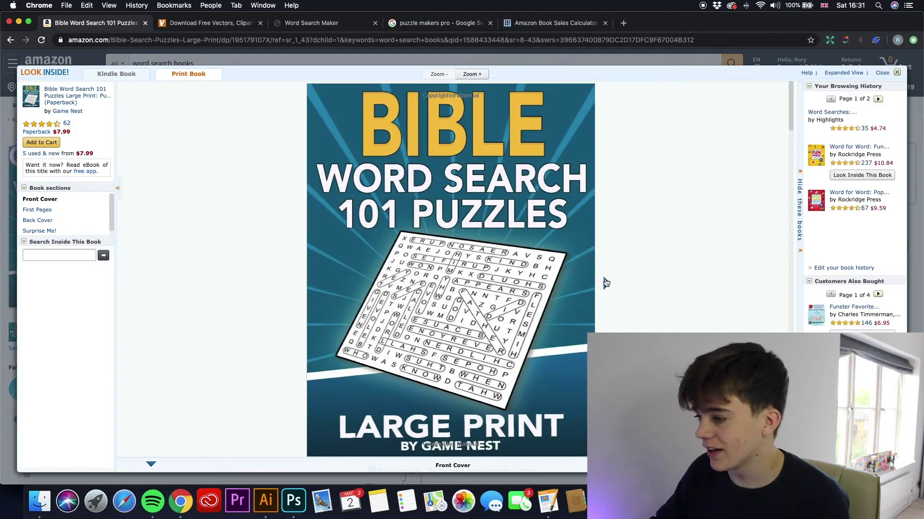
click(606, 282)
click(606, 283)
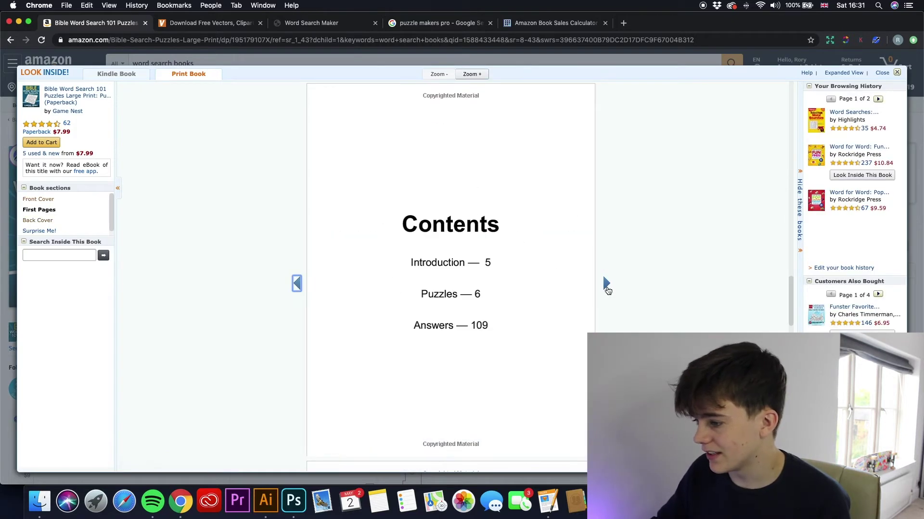
click(606, 285)
click(298, 283)
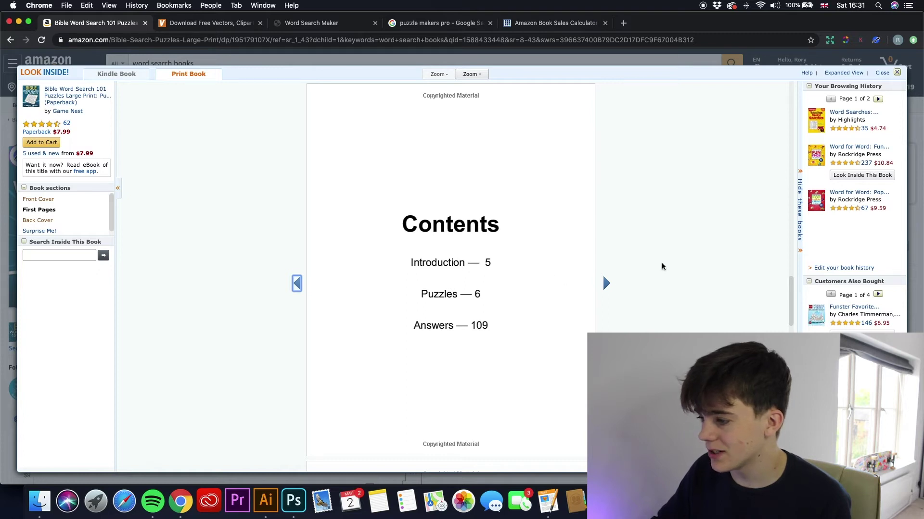
click(896, 72)
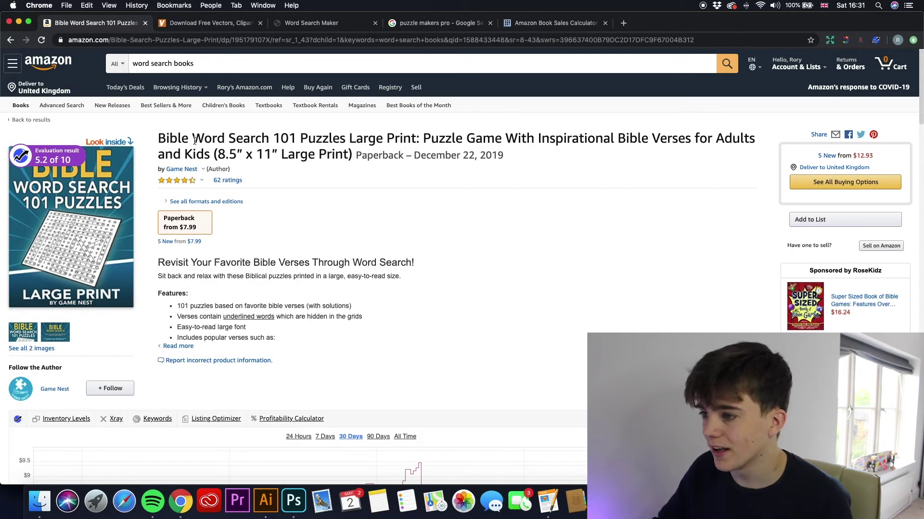
scroll(142, 227, down, 3)
scroll(143, 227, down, 5)
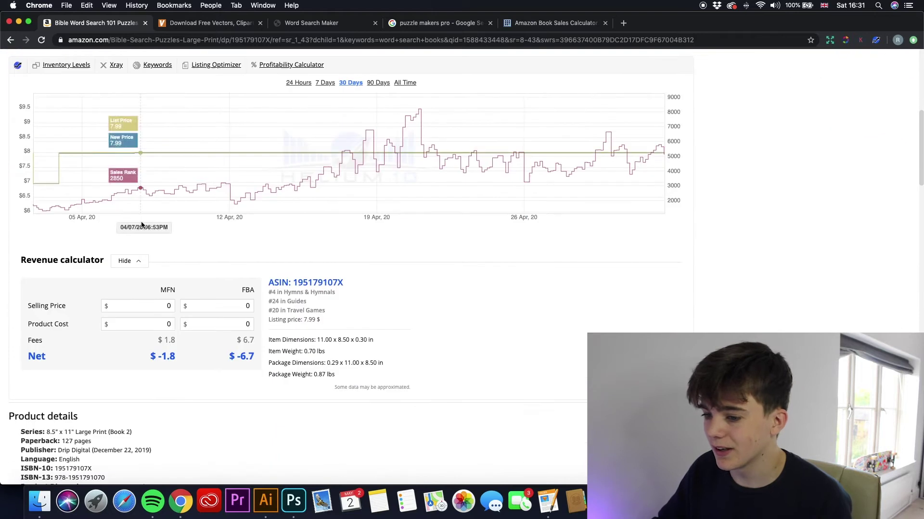
scroll(144, 235, down, 1)
scroll(146, 240, down, 3)
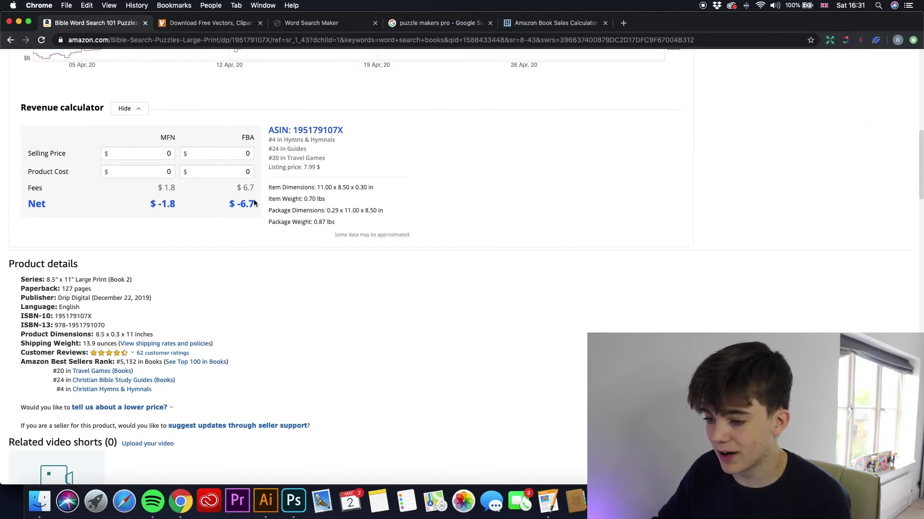
click(552, 23)
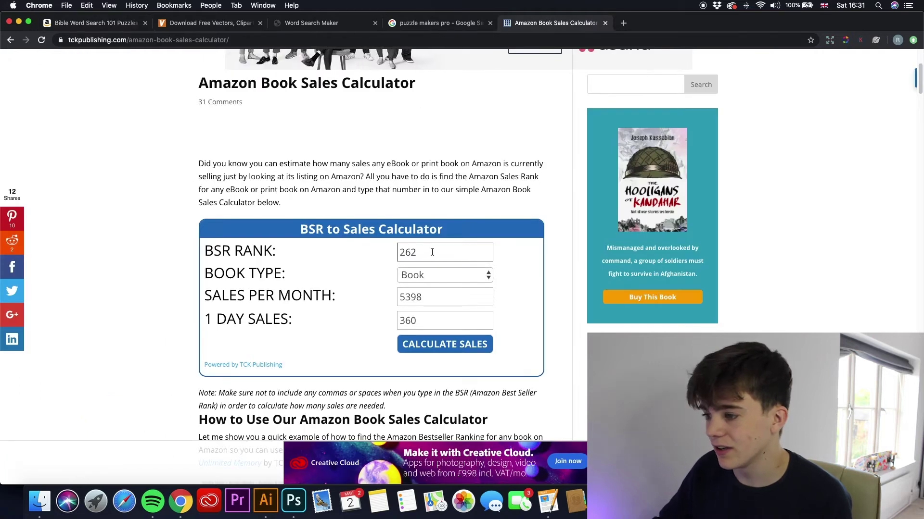
Calculate sales for BSR rank 5132 (644 monthly, 43 daily), then return to the Bible book page.
double_click(432, 252)
text(5)
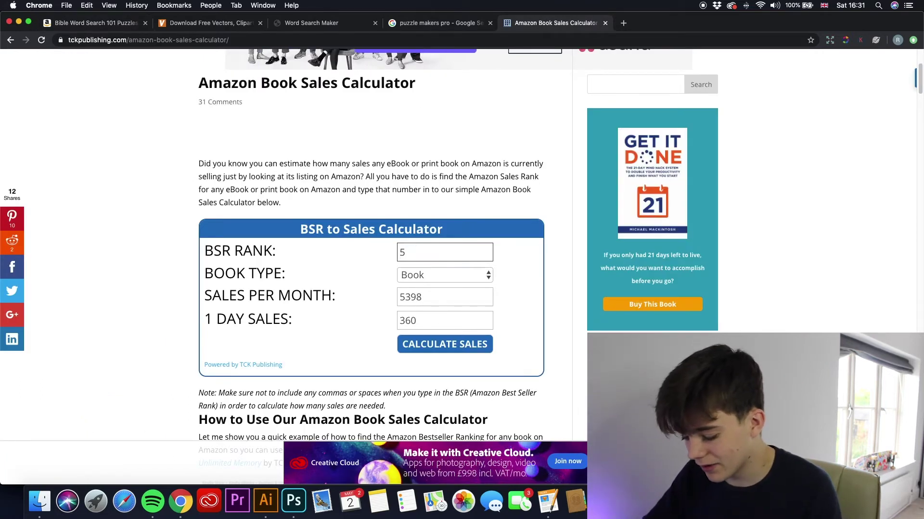
text(132)
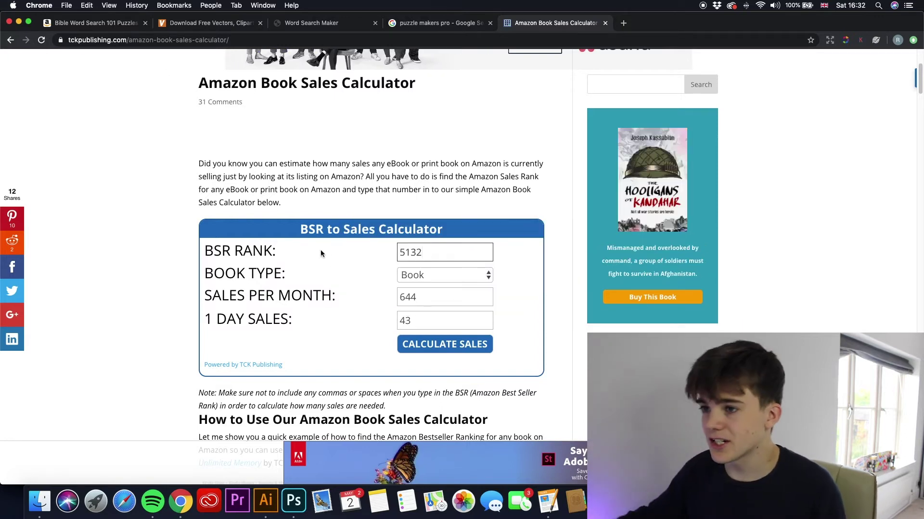
key(super+1)
scroll(178, 155, up, 10)
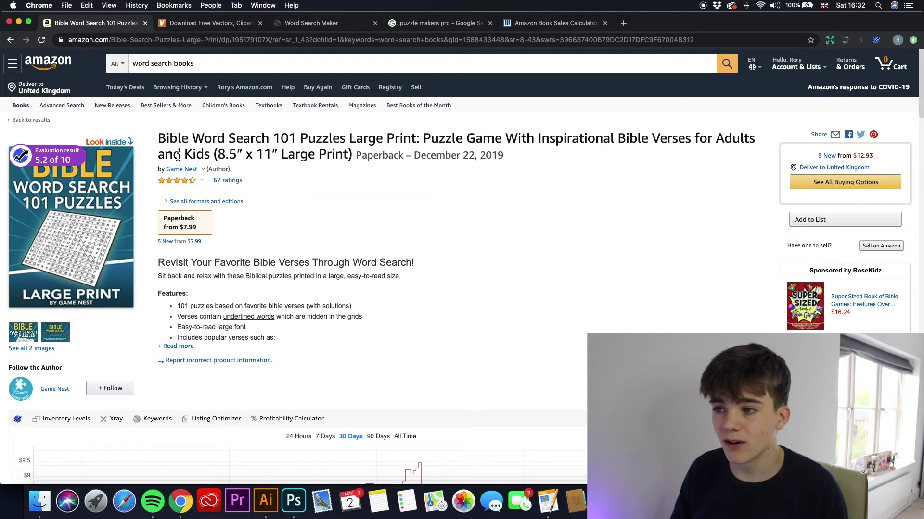
Search for 'animal word search books' and preview the Large Print Animal Word Search book.
click(132, 64)
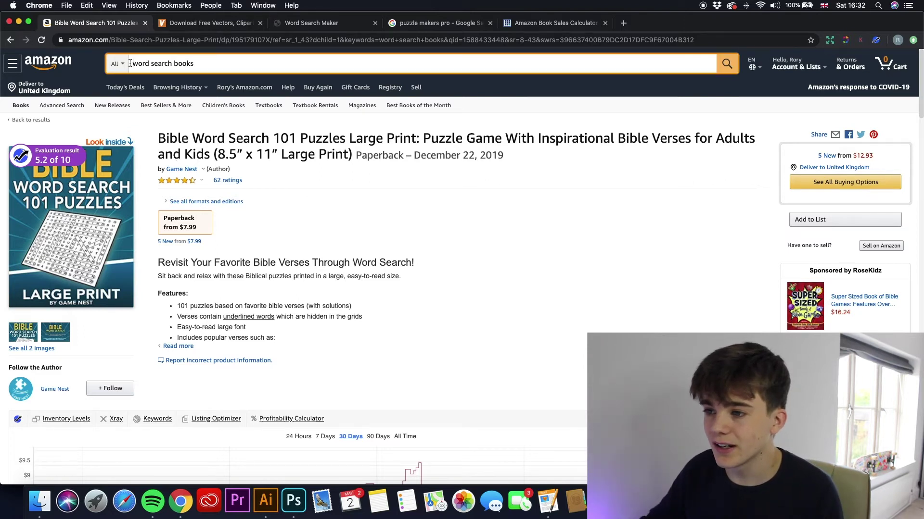
text(animal)
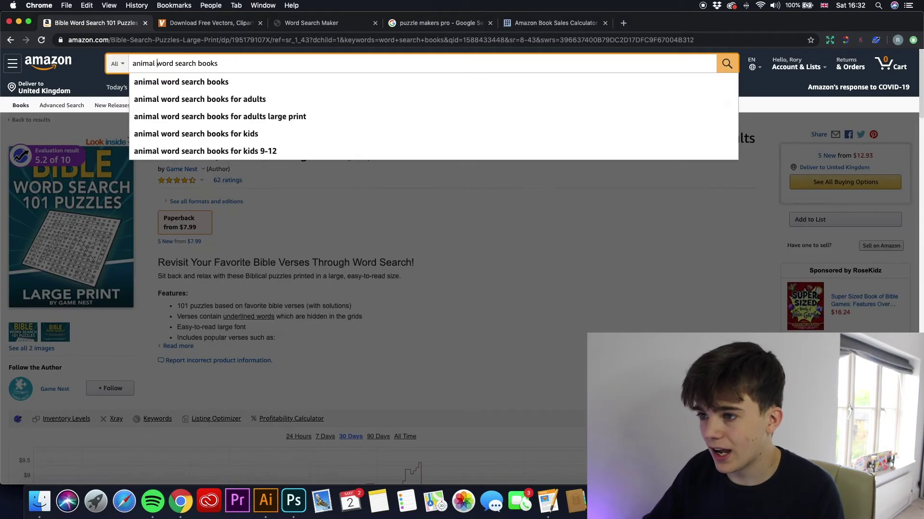
key(Return)
scroll(64, 111, down, 3)
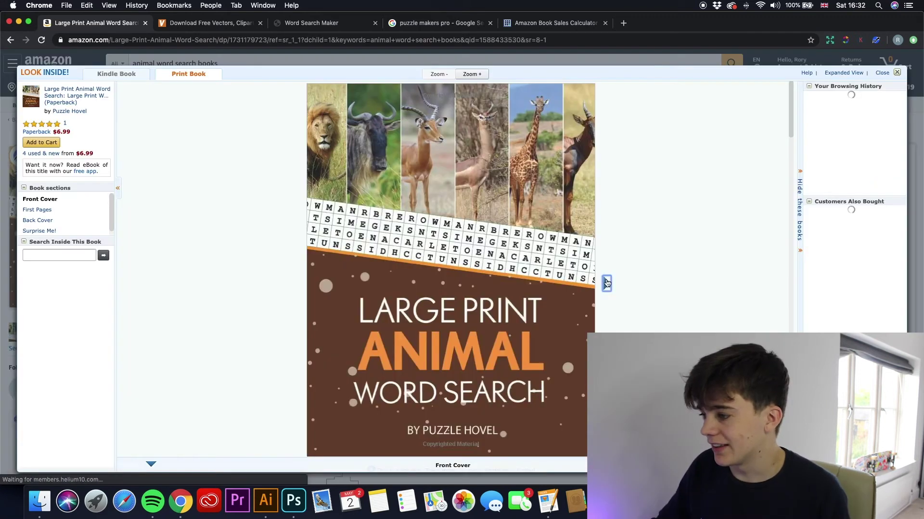
click(606, 283)
scroll(500, 286, down, 2)
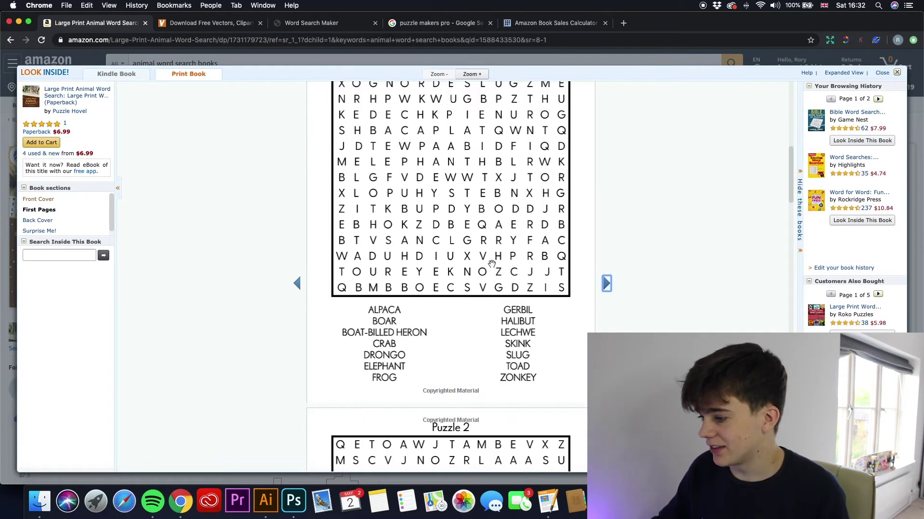
scroll(492, 265, up, 5)
scroll(733, 201, down, 3)
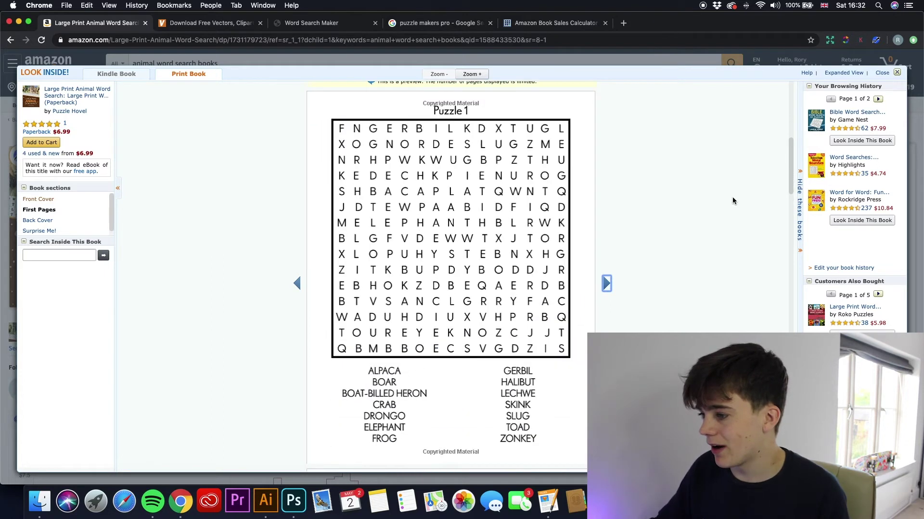
click(895, 74)
scroll(185, 229, down, 5)
scroll(180, 238, down, 3)
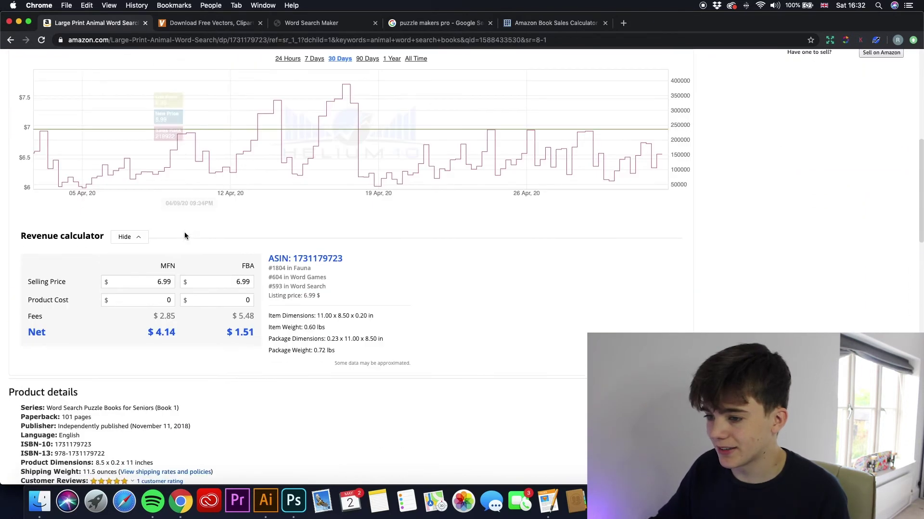
scroll(175, 250, down, 3)
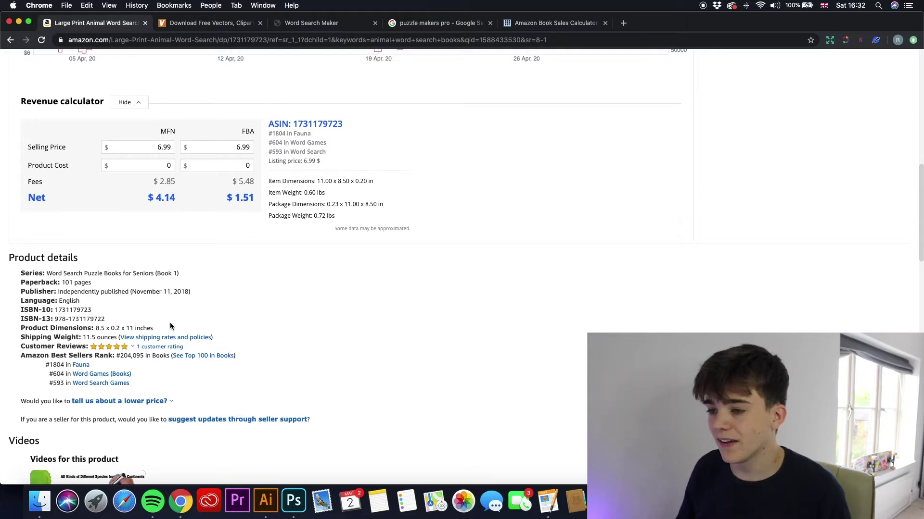
key(alt+Left)
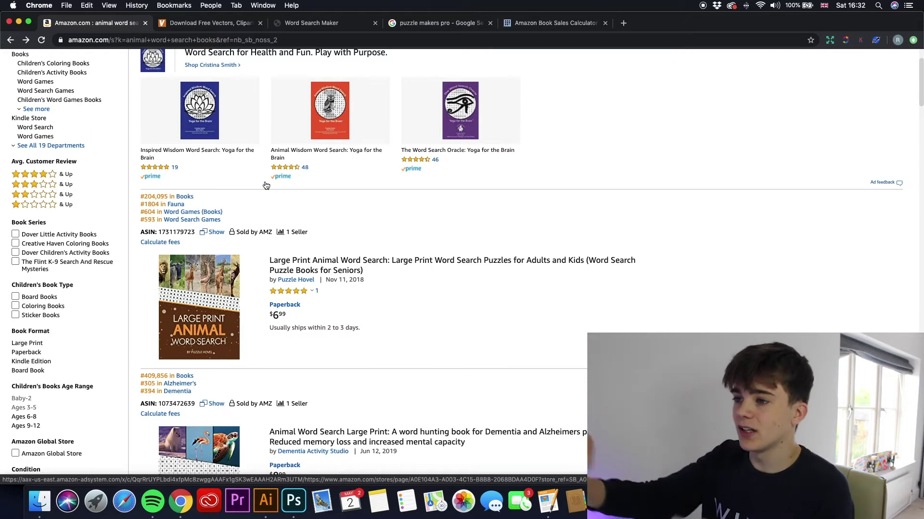
Bring up the Word Search Maker page showing its sample Birthday puzzle.
click(303, 23)
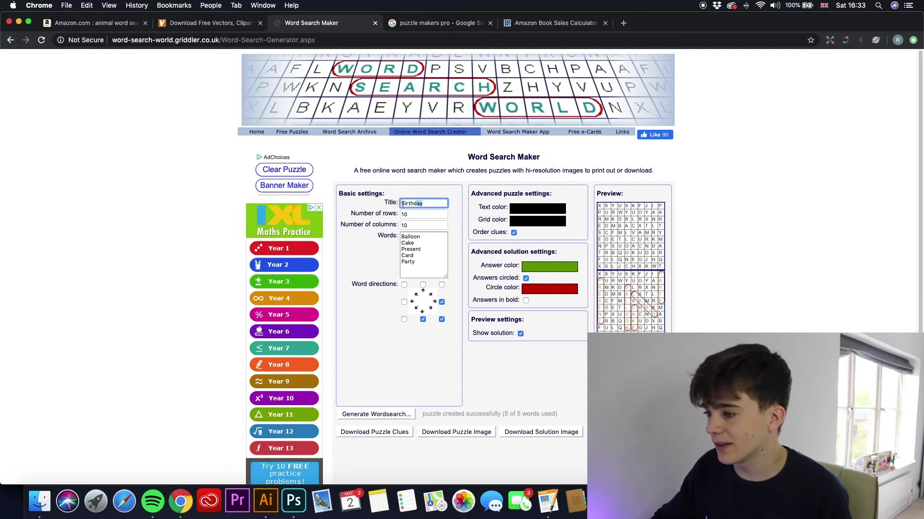
Title the puzzle 'Animal', list eleven animals from pig to flamingo, and enable a diagonal direction.
drag(424, 207, 382, 203)
text(Animal)
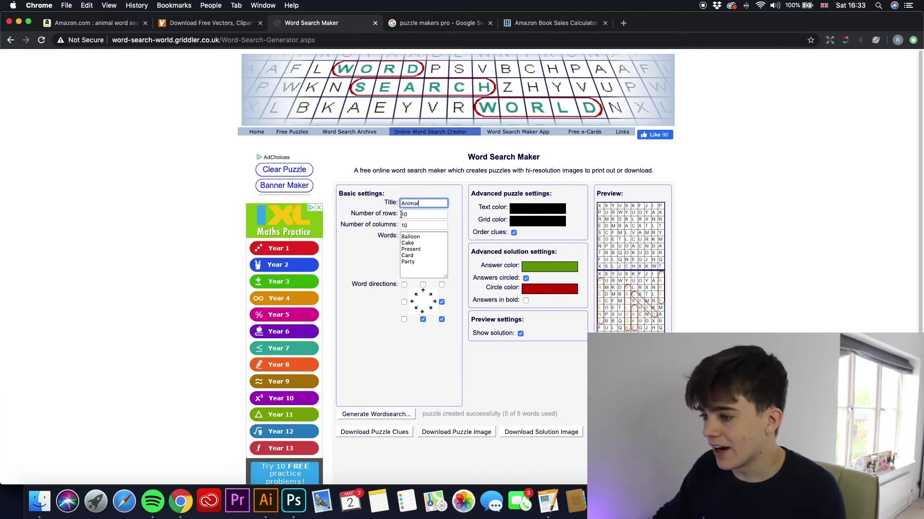
drag(426, 258, 397, 232)
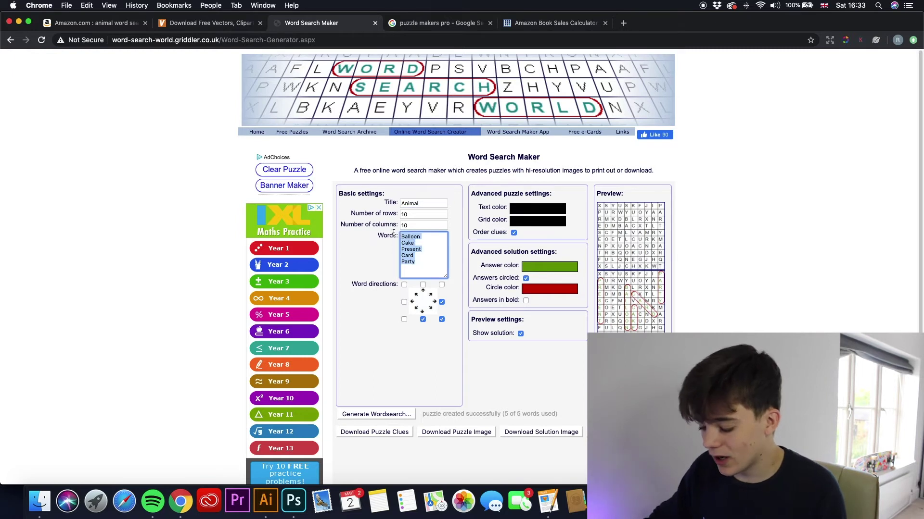
text(pi)
text(cat)
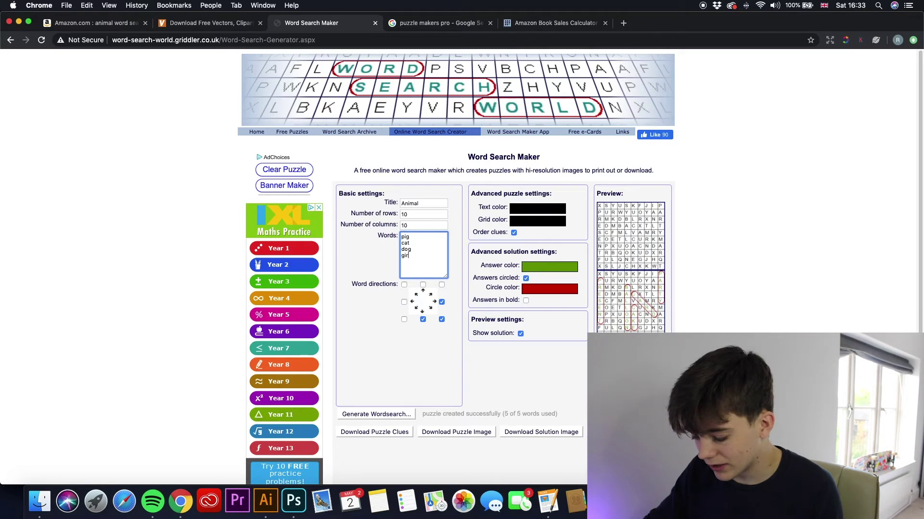
text(hant)
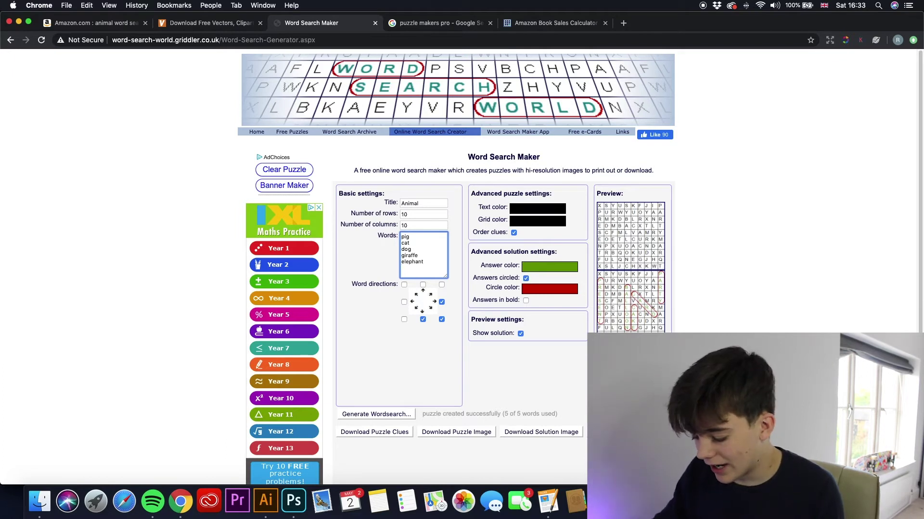
key(Return)
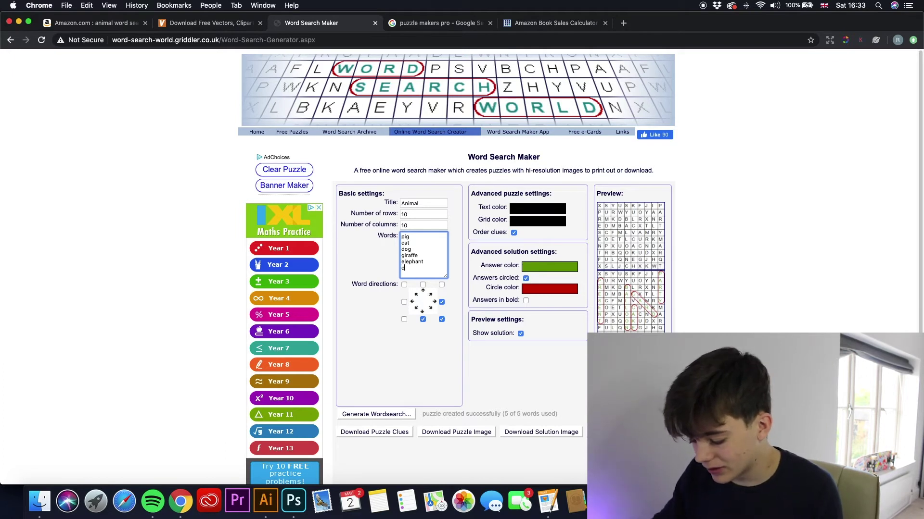
text(crocodile)
key(Return)
text(deer)
key(Return)
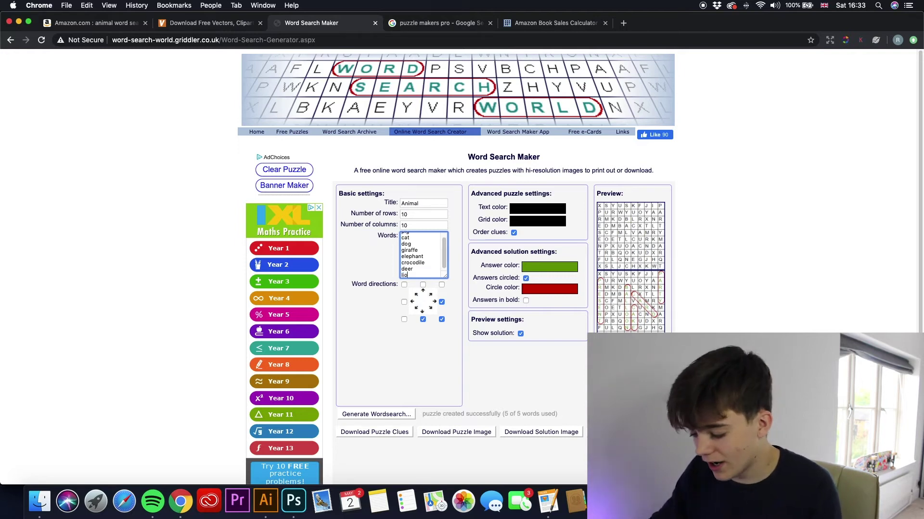
text(lion)
text(tige)
key(Return)
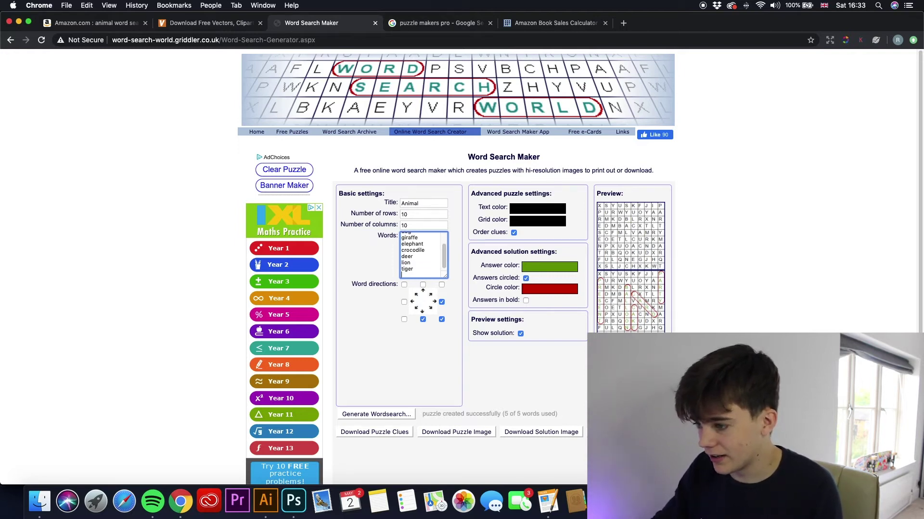
text(rd )
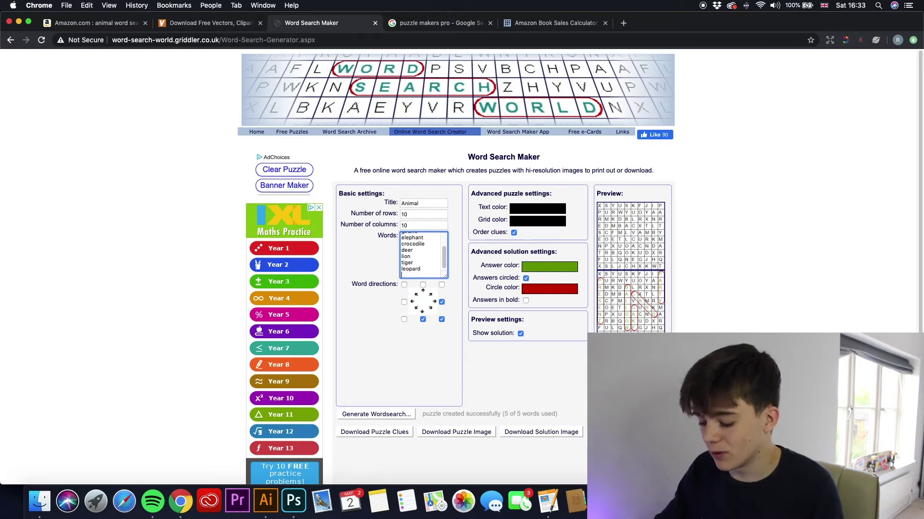
text(flamingo)
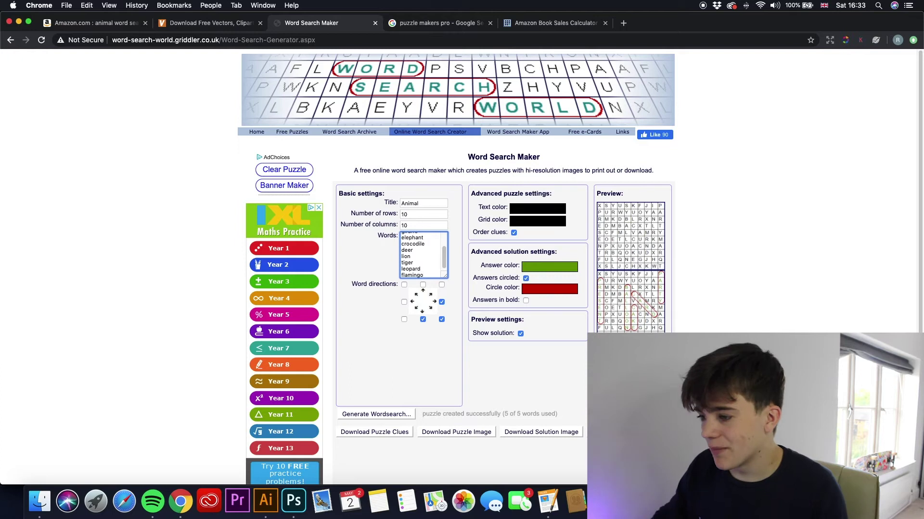
scroll(417, 258, up, 3)
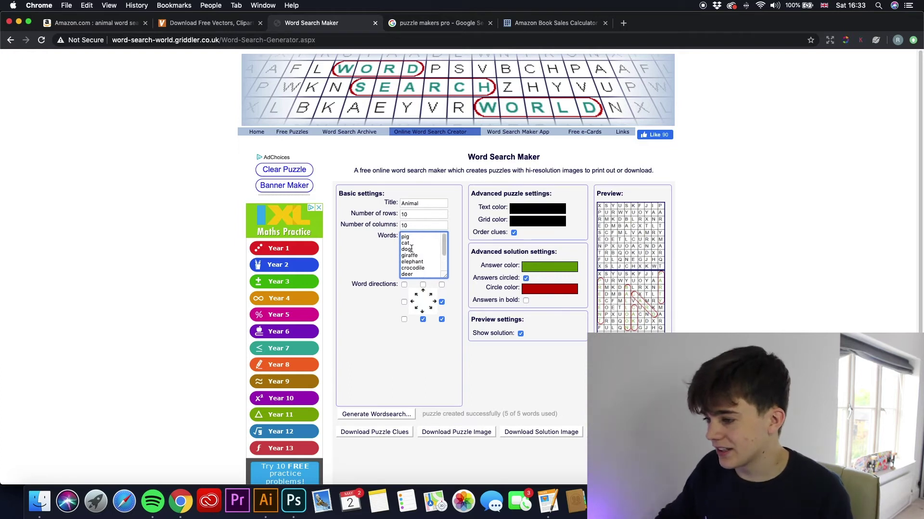
scroll(411, 249, down, 3)
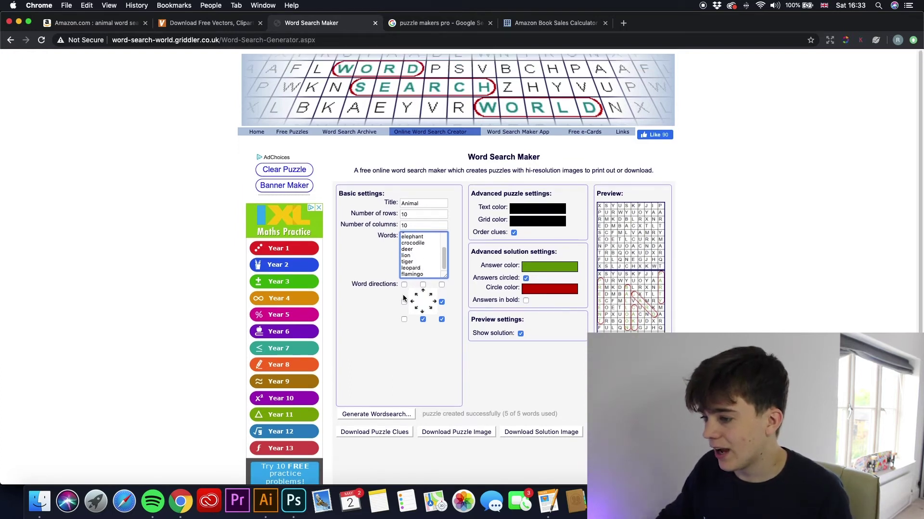
click(404, 319)
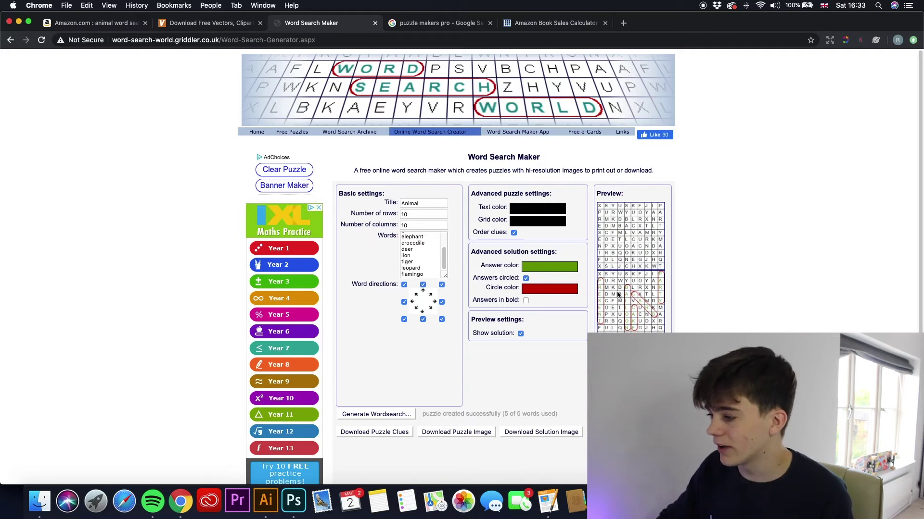
Enable the last word direction, generate the Animal puzzle, and download its PNG image.
click(402, 414)
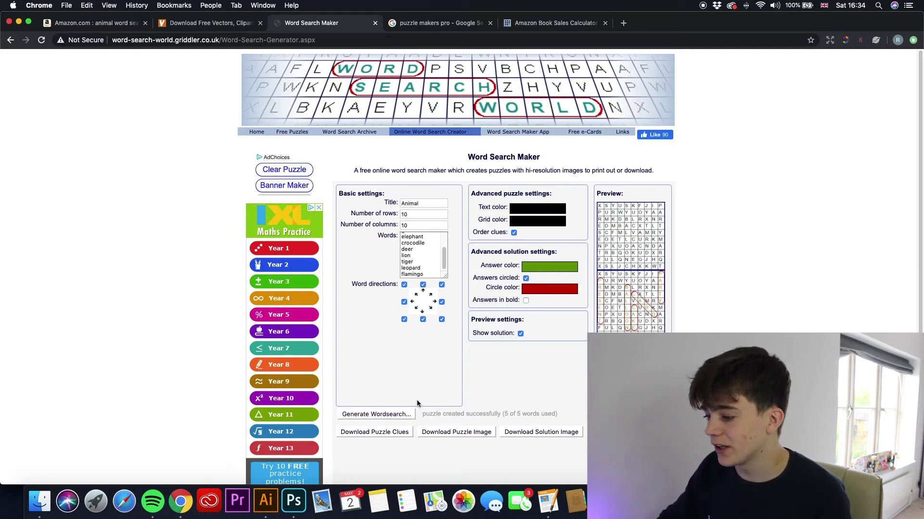
click(378, 417)
scroll(529, 288, down, 3)
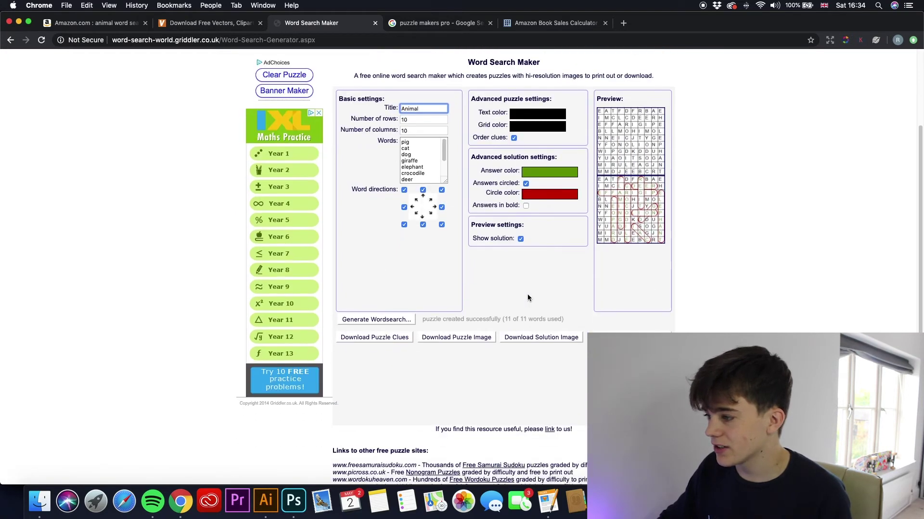
scroll(543, 288, up, 1)
click(447, 352)
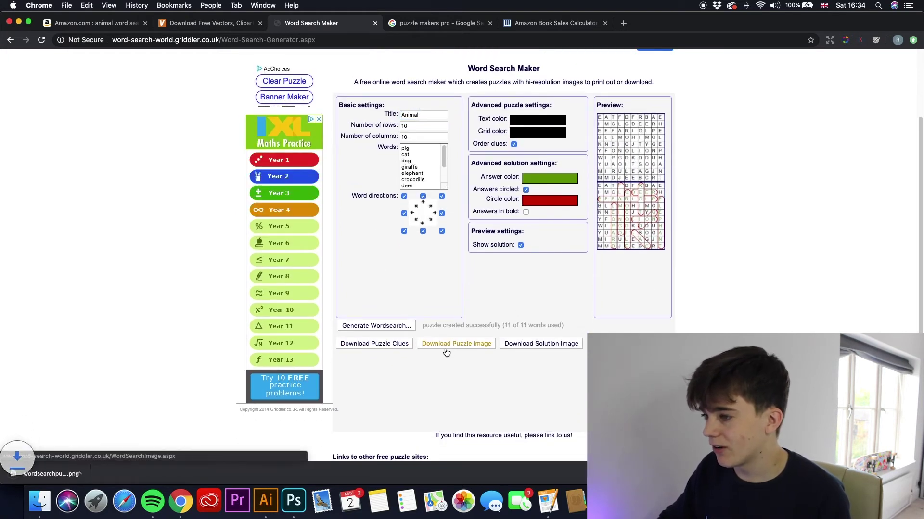
Move Chrome aside and place the downloaded puzzle PNG on the Illustrator artboard.
drag(144, 23, 259, 24)
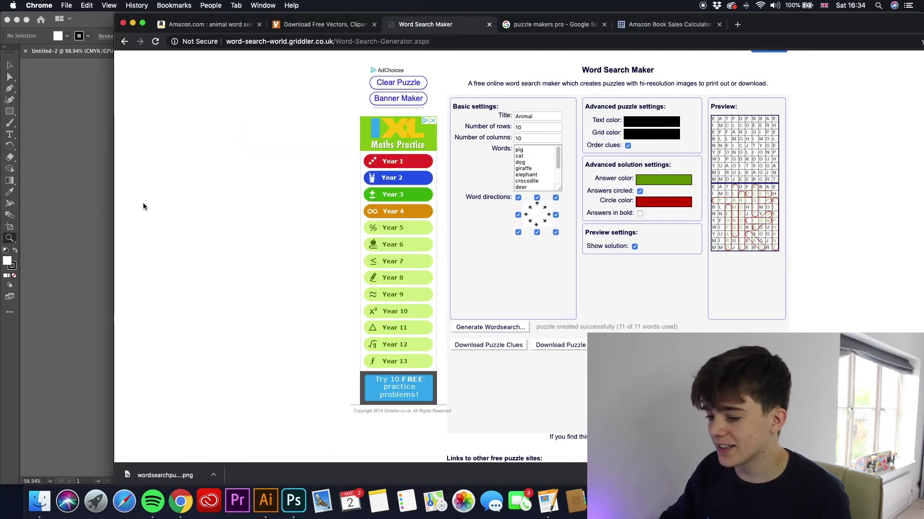
drag(231, 19, 265, 22)
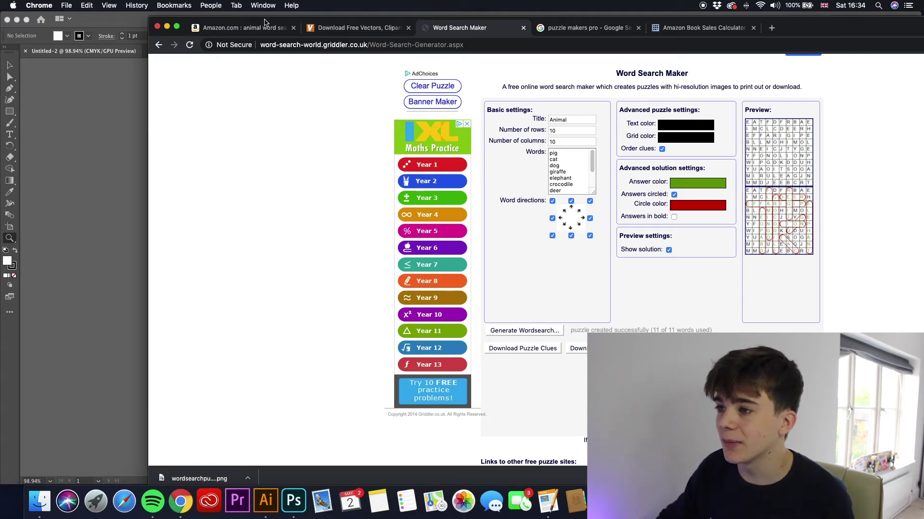
drag(264, 23, 415, 15)
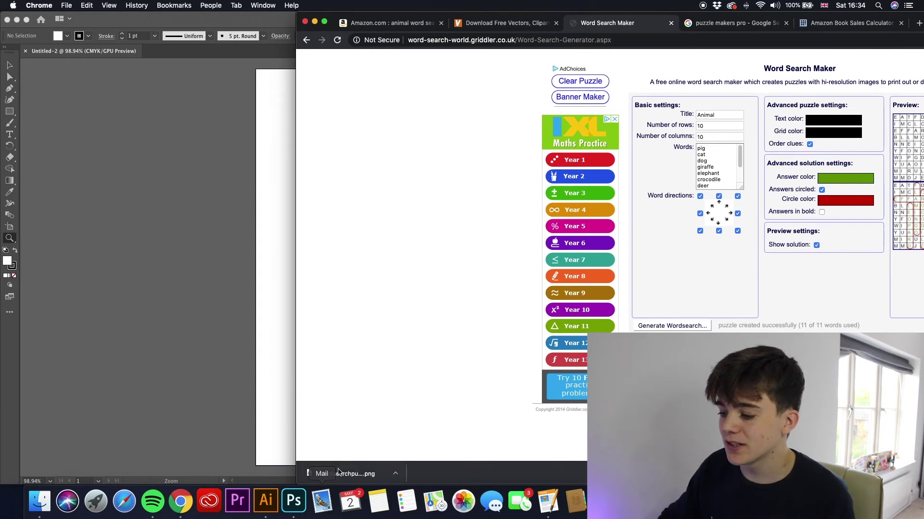
mouse_move(340, 473)
mouse_down()
mouse_move(281, 381)
mouse_move(280, 357)
mouse_move(261, 354)
mouse_move(347, 265)
mouse_up()
click(265, 184)
key(v)
Enlarge the word-search grid image and move it lower, near the page's middle.
drag(320, 231, 280, 192)
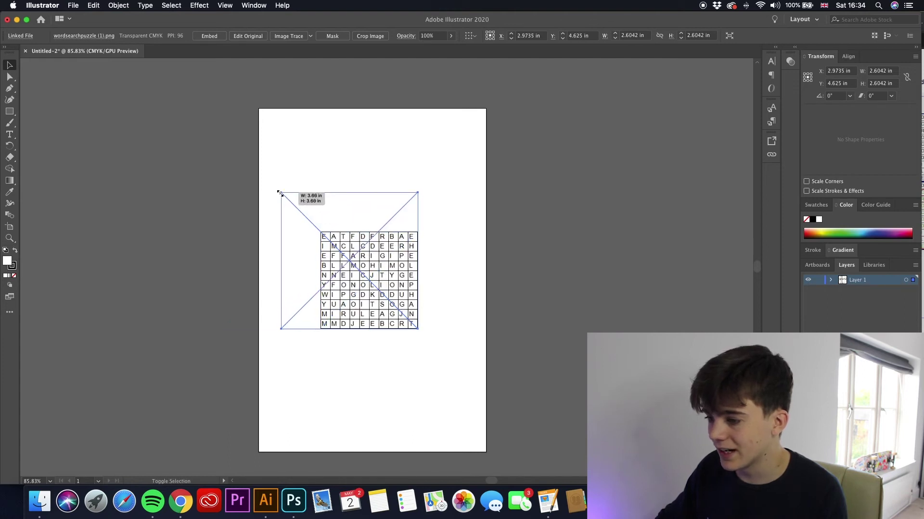
drag(316, 241, 340, 252)
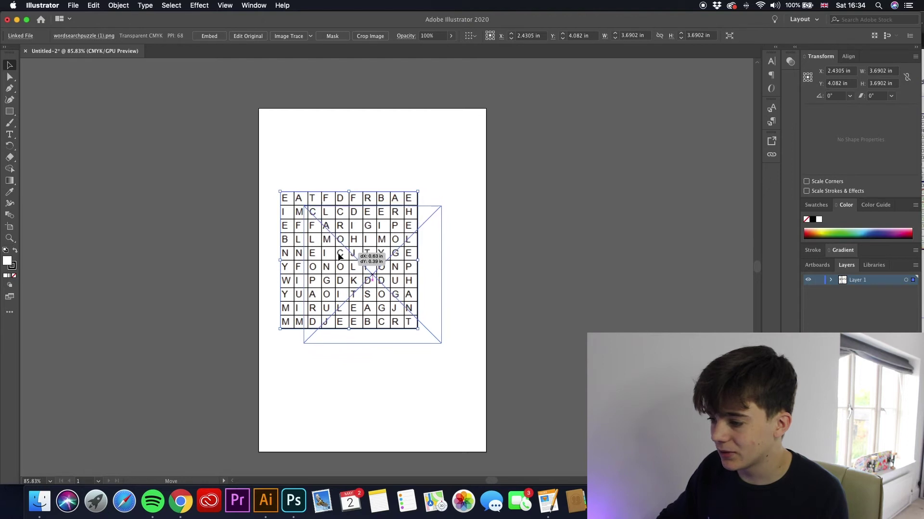
drag(339, 252, 339, 261)
click(471, 265)
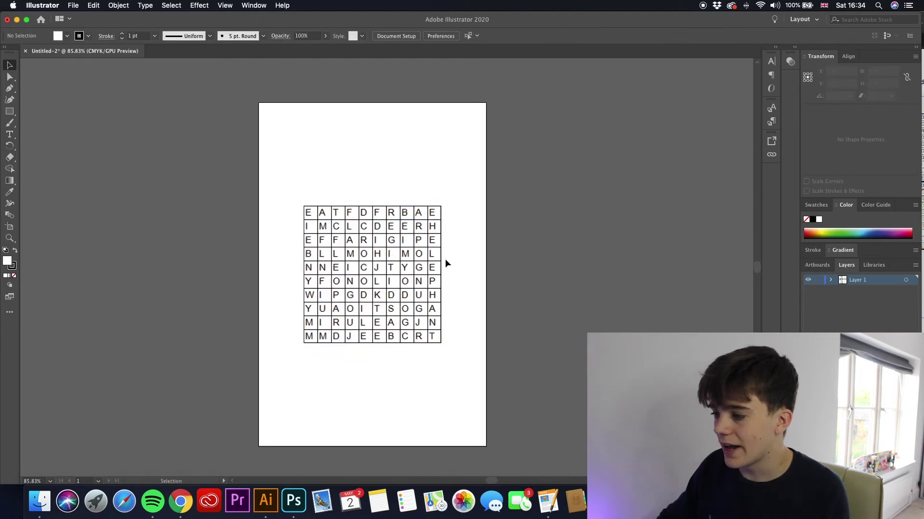
click(380, 254)
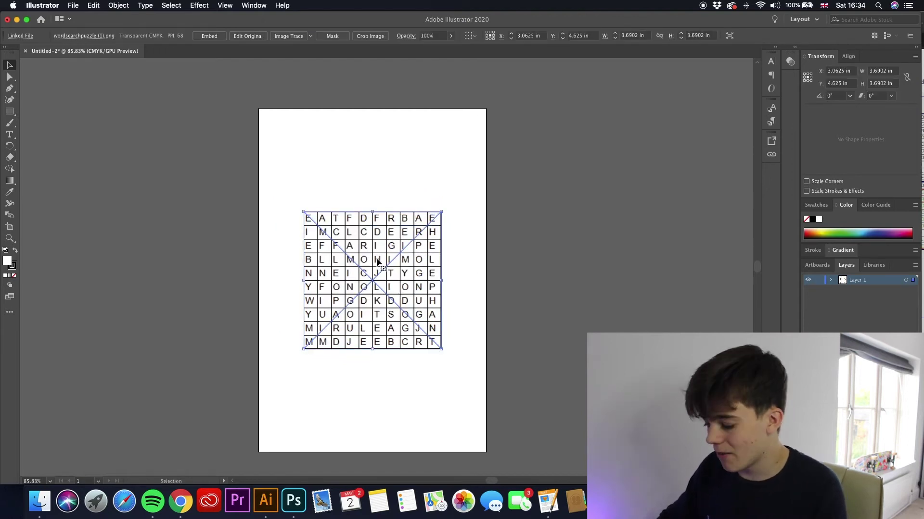
click(503, 277)
scroll(318, 355, down, 1)
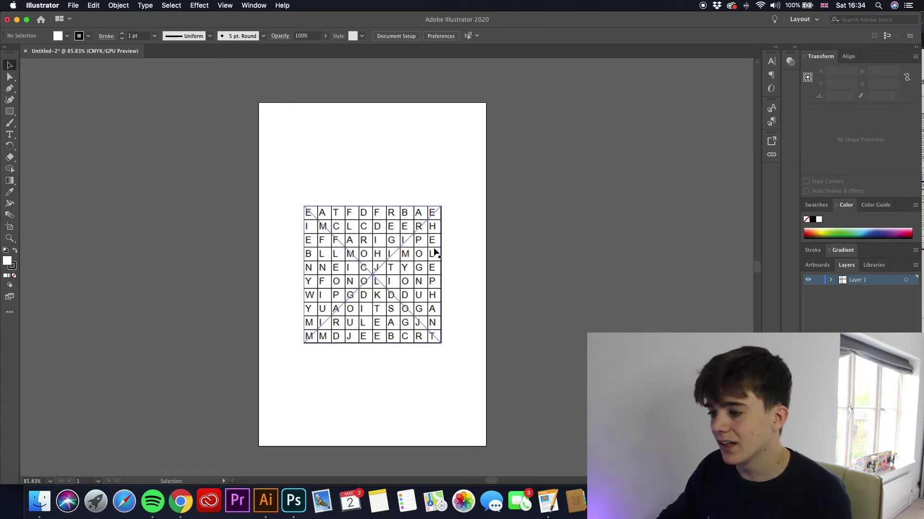
Bring Word Search Maker back in Chrome and shift its window to view the word list.
click(181, 502)
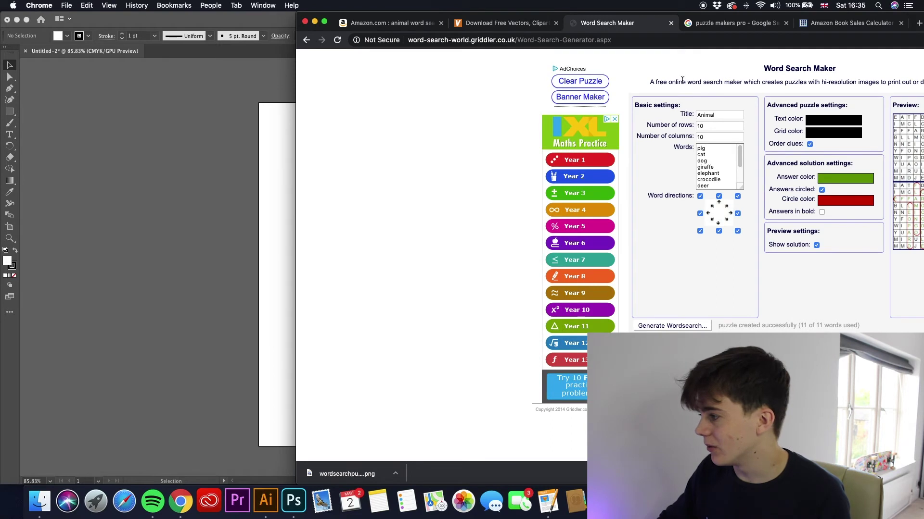
drag(689, 27, 570, 27)
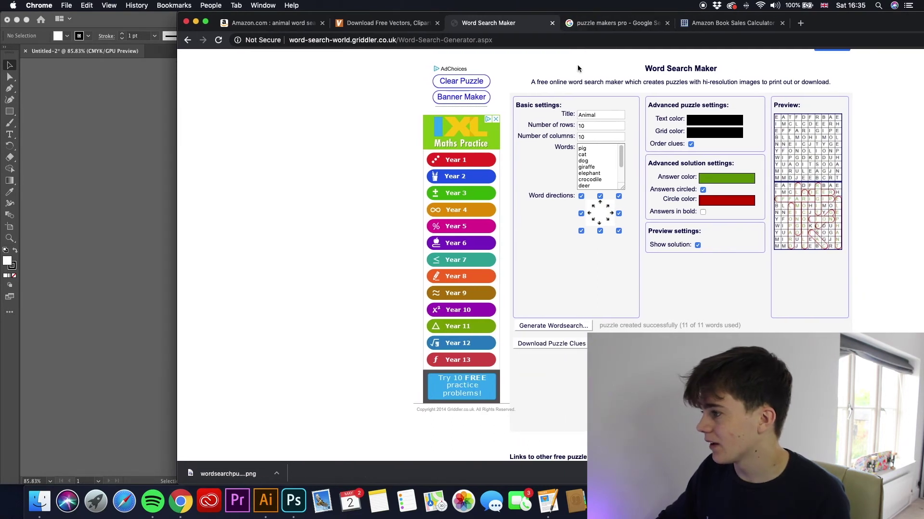
scroll(591, 167, down, 2)
scroll(593, 175, down, 2)
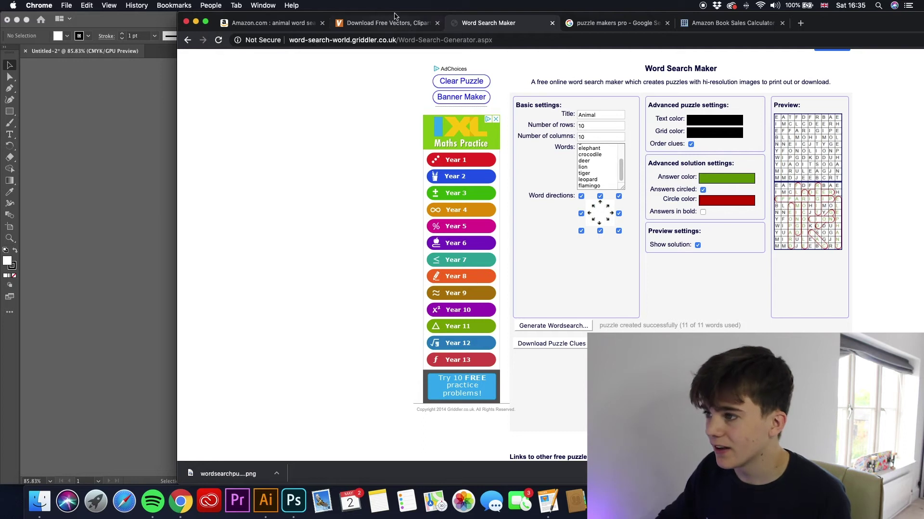
drag(399, 33, 618, 110)
Start a new text object below the letter grid in Illustrator.
click(315, 144)
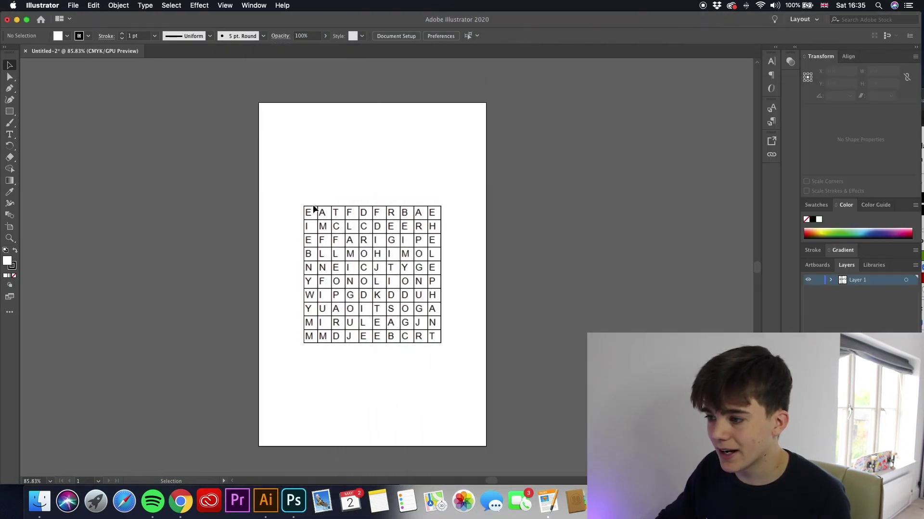
click(313, 210)
click(11, 137)
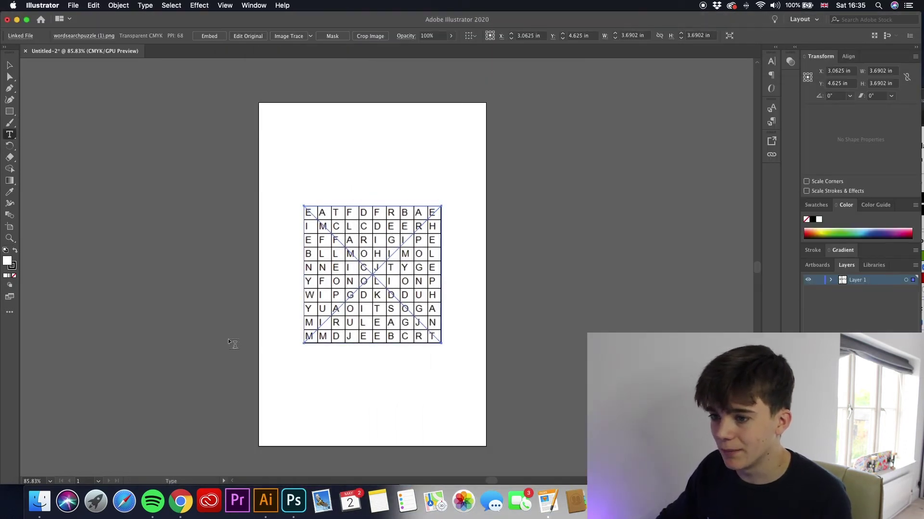
click(274, 373)
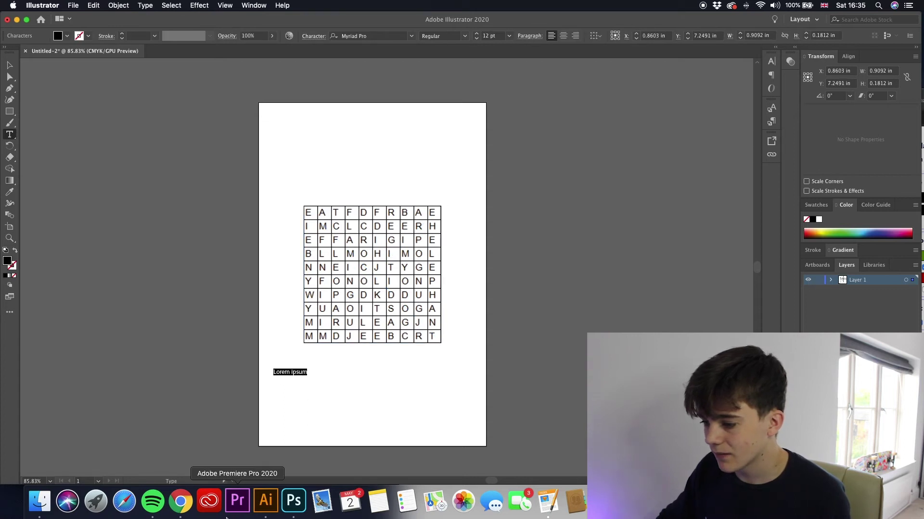
Copy the animal words from Word Search Maker and paste them over the placeholder text.
click(180, 501)
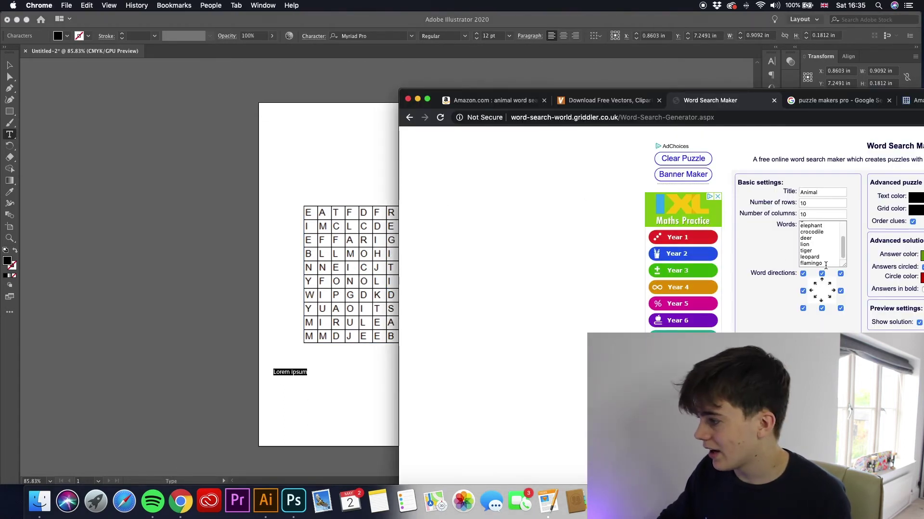
drag(825, 265, 767, 200)
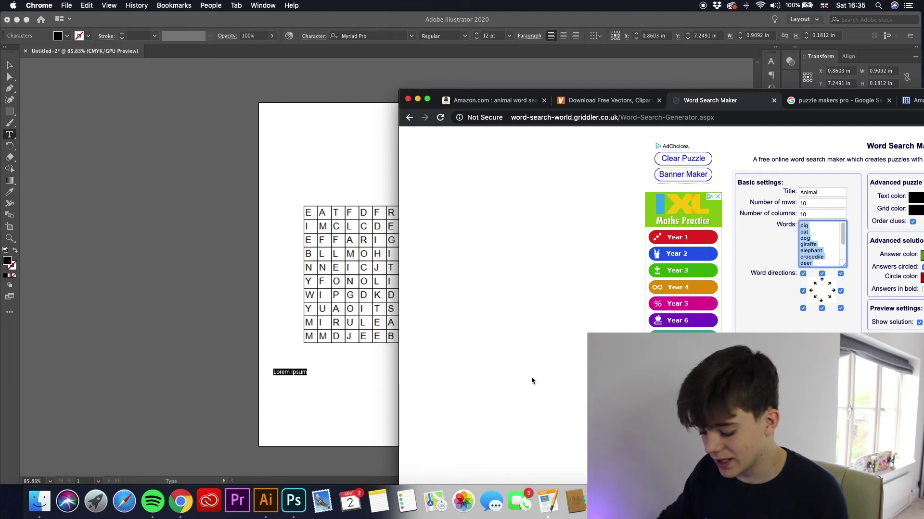
click(305, 346)
double_click(291, 372)
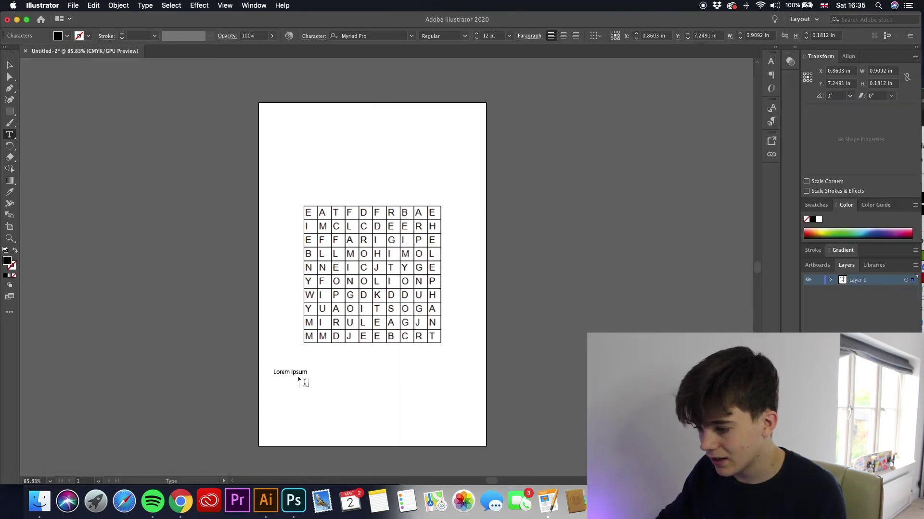
drag(307, 371, 280, 372)
text(pig cat dog giraffe elephant crocodile deer lion tiger leopard flamingo)
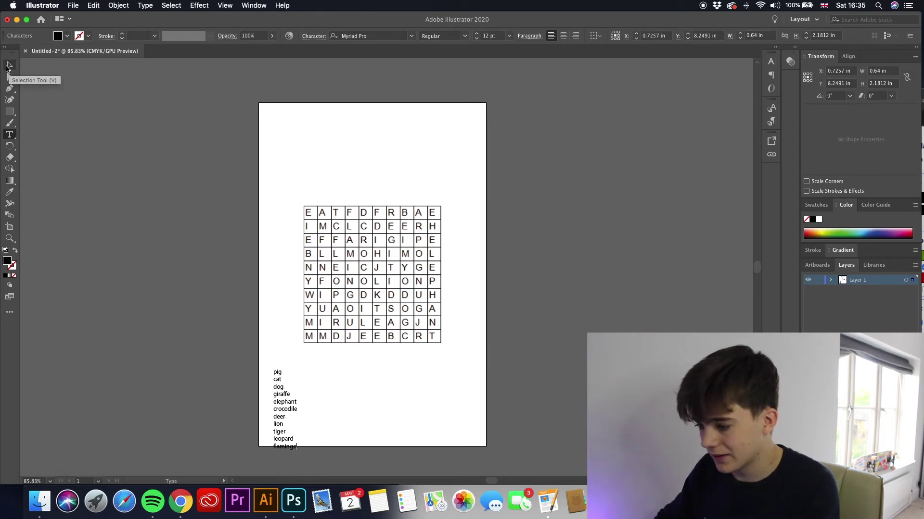
click(9, 67)
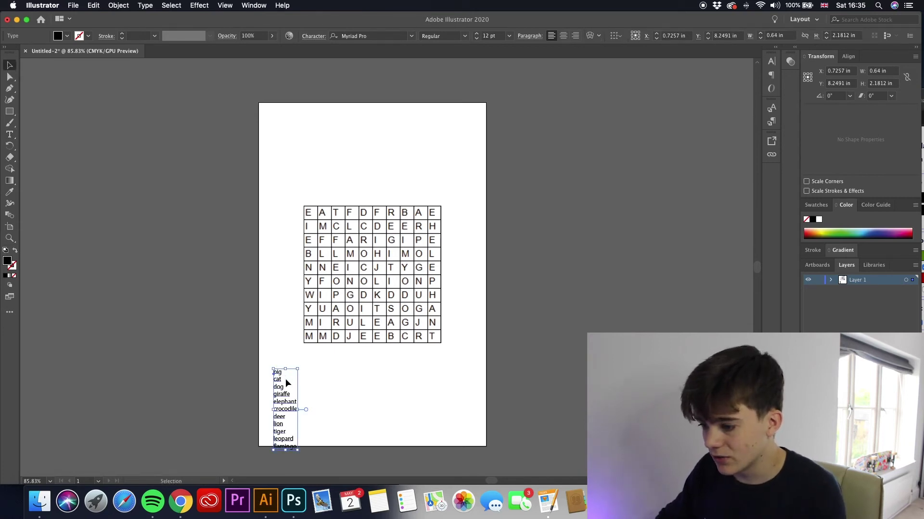
Move the animal word list beneath the grid's left edge.
key(super+shift+a)
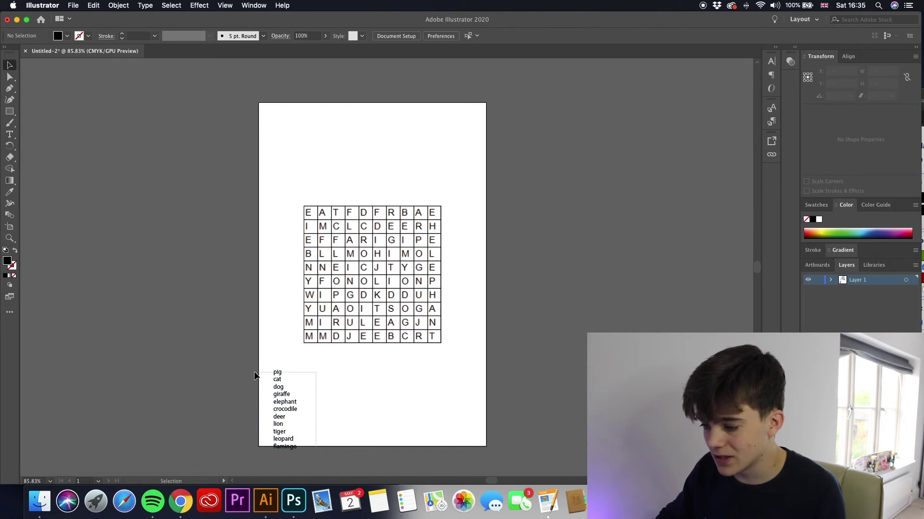
click(292, 431)
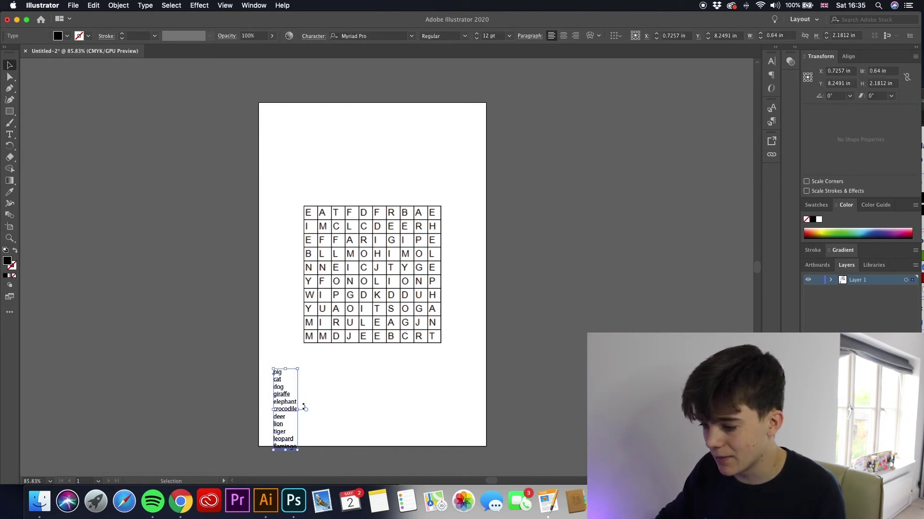
mouse_move(307, 415)
mouse_down()
mouse_move(359, 397)
mouse_move(315, 396)
mouse_up()
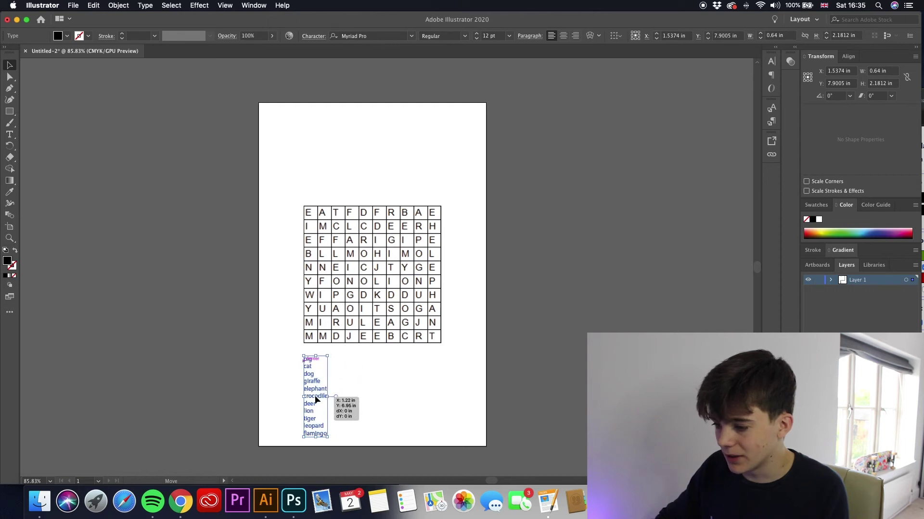
click(385, 391)
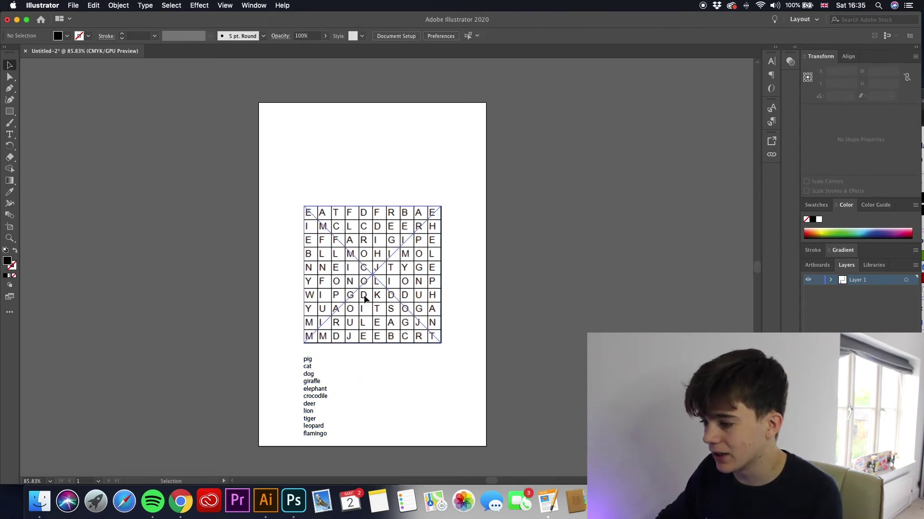
Raise the grid slightly, tuck the word list under it, and enlarge the list a little.
drag(364, 295, 363, 281)
click(453, 299)
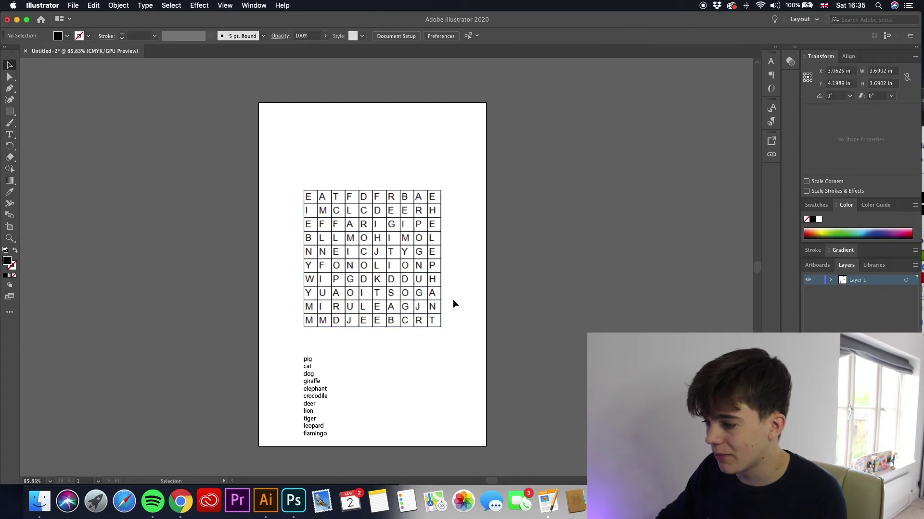
drag(305, 411, 305, 393)
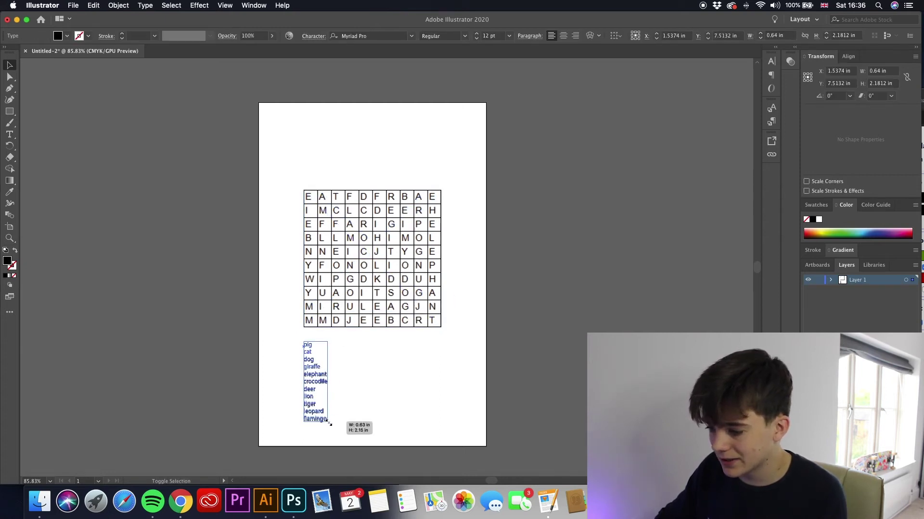
mouse_move(329, 424)
mouse_down()
mouse_move(339, 434)
mouse_move(328, 409)
mouse_up()
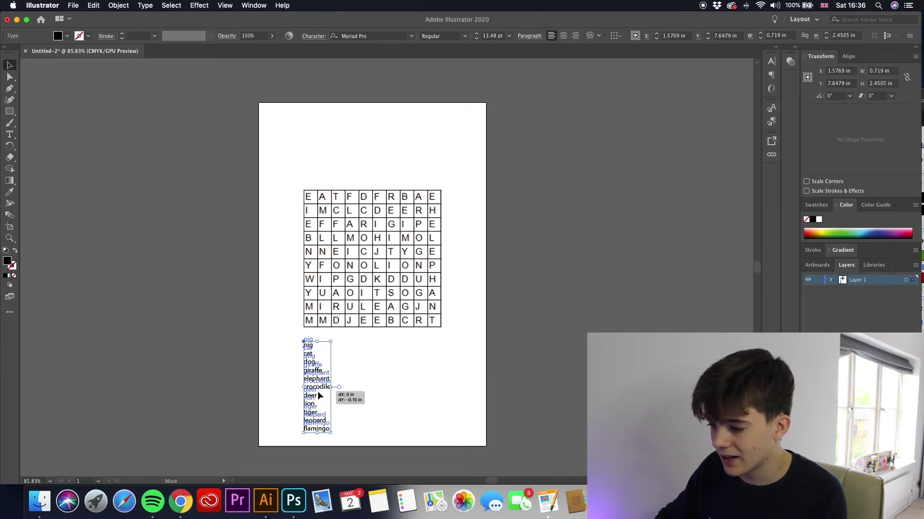
click(389, 405)
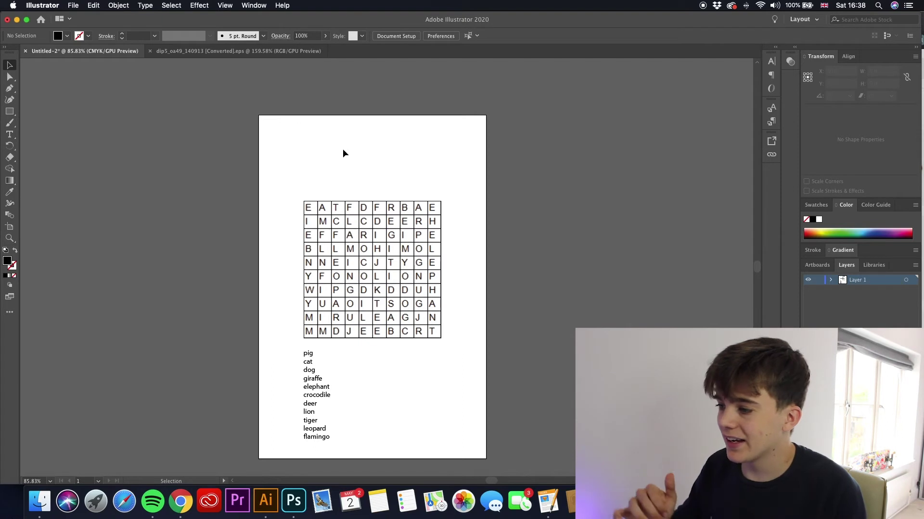
Add an 'Animal Wordsearch' title at the top of the page and scale it up.
key(t)
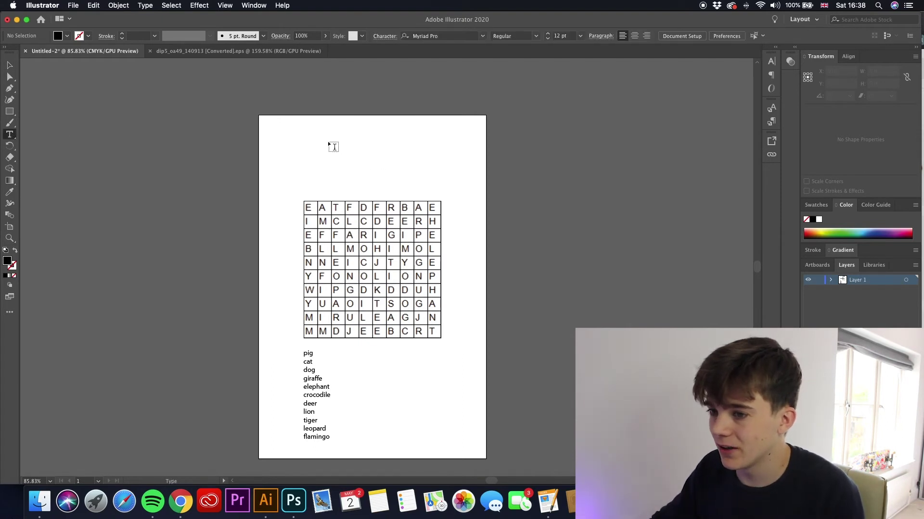
click(328, 142)
text(Animal Wor)
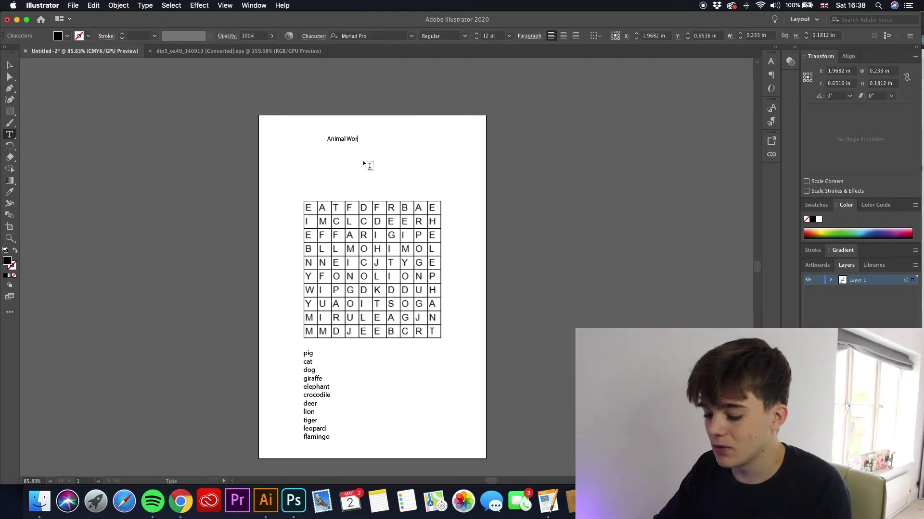
text(dsearch)
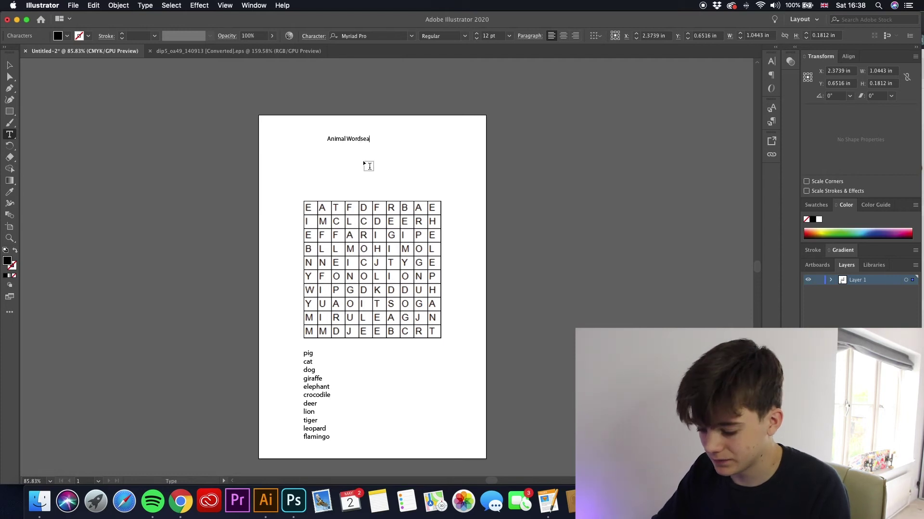
click(10, 66)
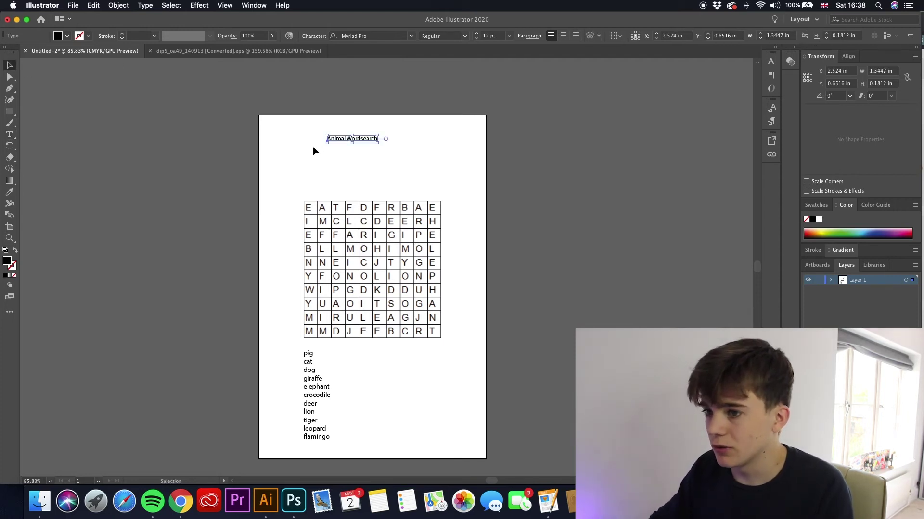
mouse_move(377, 142)
mouse_down()
mouse_move(438, 150)
mouse_move(385, 136)
mouse_move(395, 138)
mouse_up()
Set the title in the BubbleGum font and nudge it slightly left and down.
double_click(395, 139)
key(super+a)
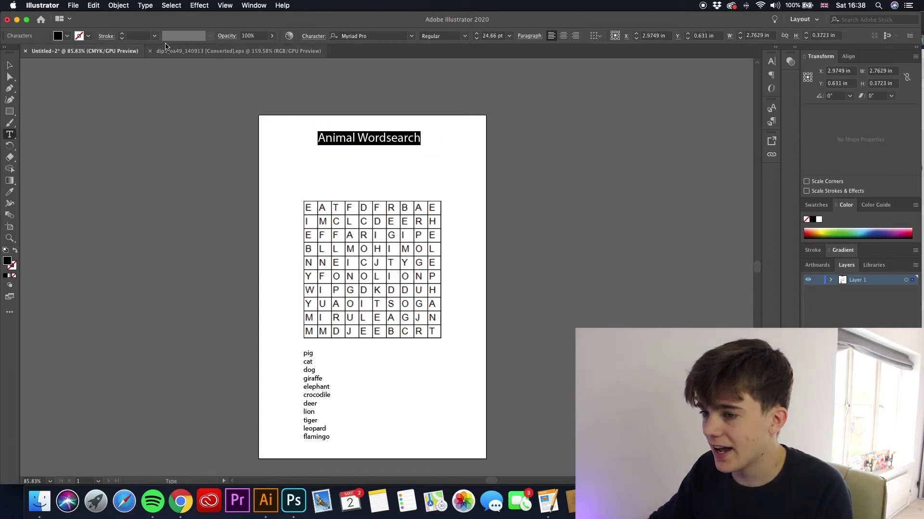
click(412, 37)
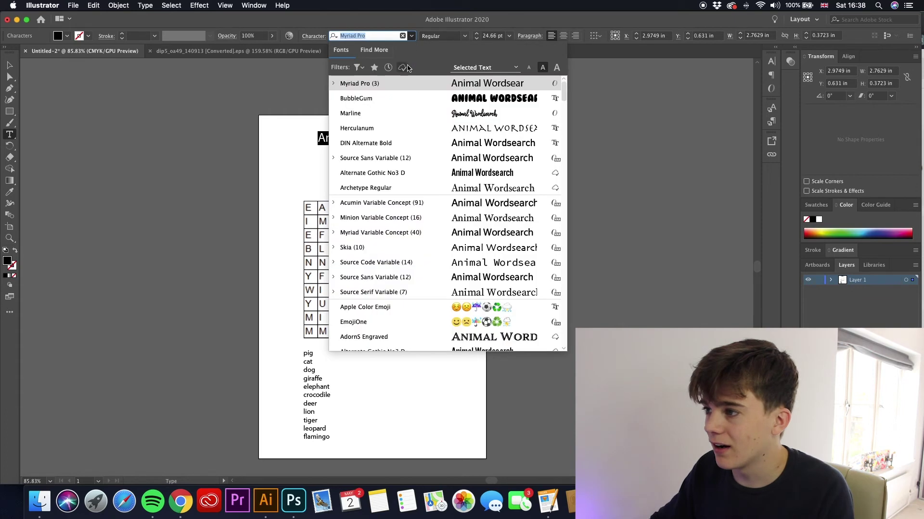
click(432, 97)
key(super+shift+a)
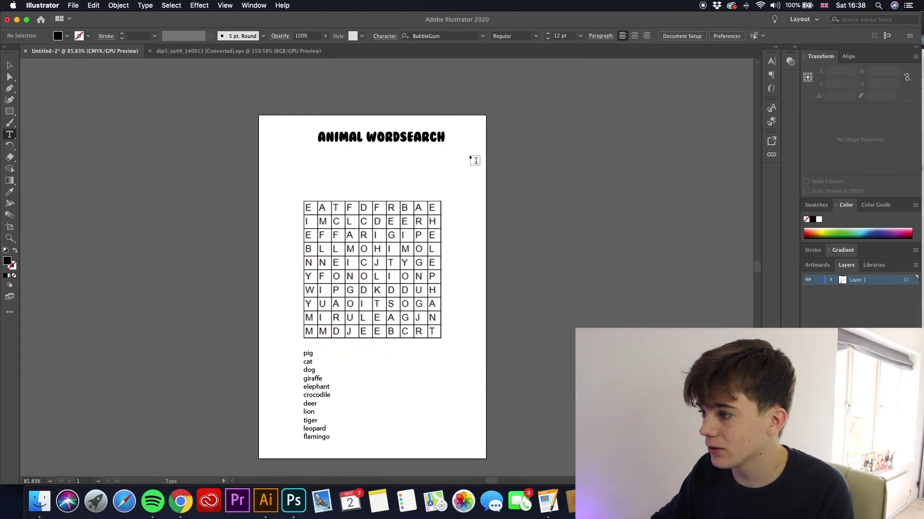
click(9, 65)
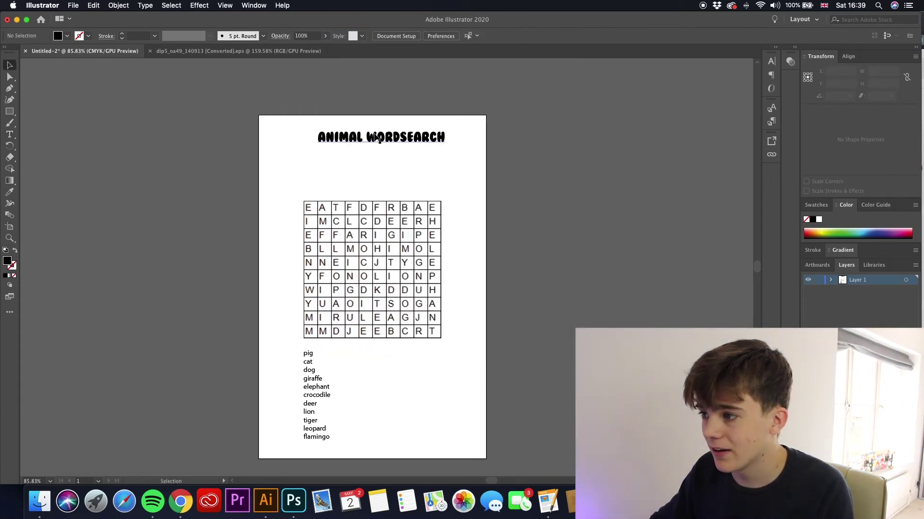
drag(380, 139, 370, 142)
Raise and enlarge the letter grid, adjust the title, and bring Word Search Maker forward.
click(377, 264)
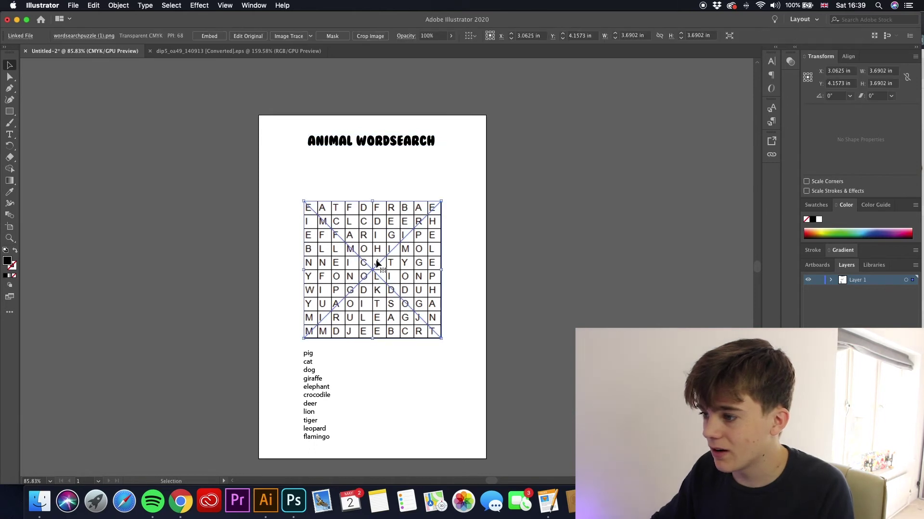
drag(377, 264, 377, 260)
drag(373, 143, 376, 144)
click(577, 171)
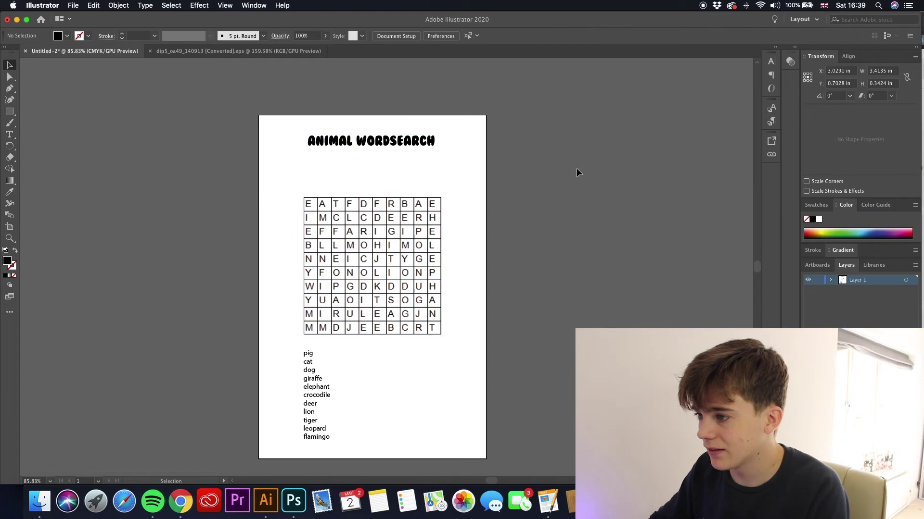
drag(387, 246, 387, 228)
mouse_move(305, 177)
mouse_down()
mouse_move(292, 167)
mouse_move(328, 206)
mouse_up()
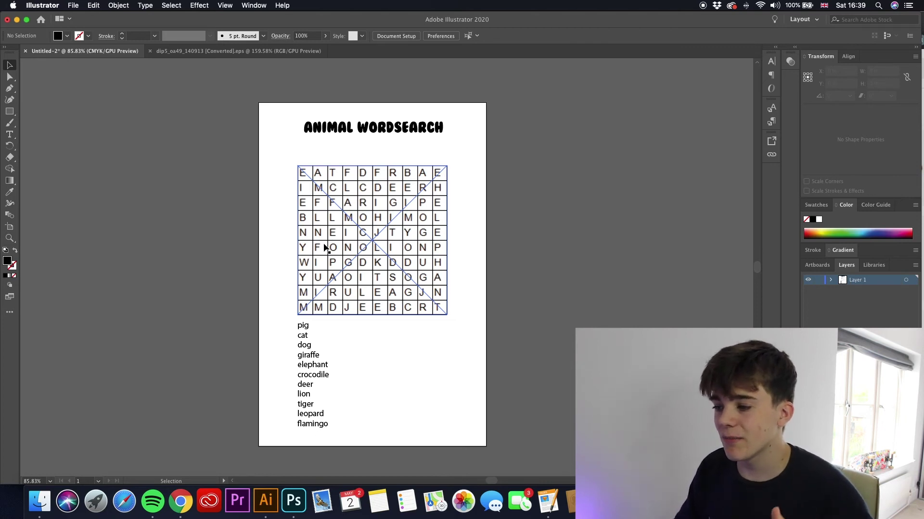
click(179, 502)
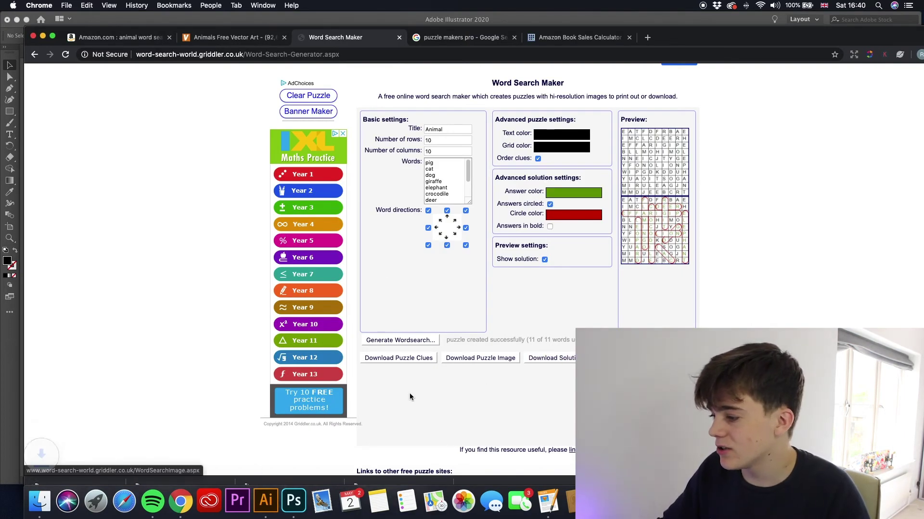
Drag wordsearchsolution.png from Downloads onto the canvas and position it left of the page.
drag(131, 33, 293, 40)
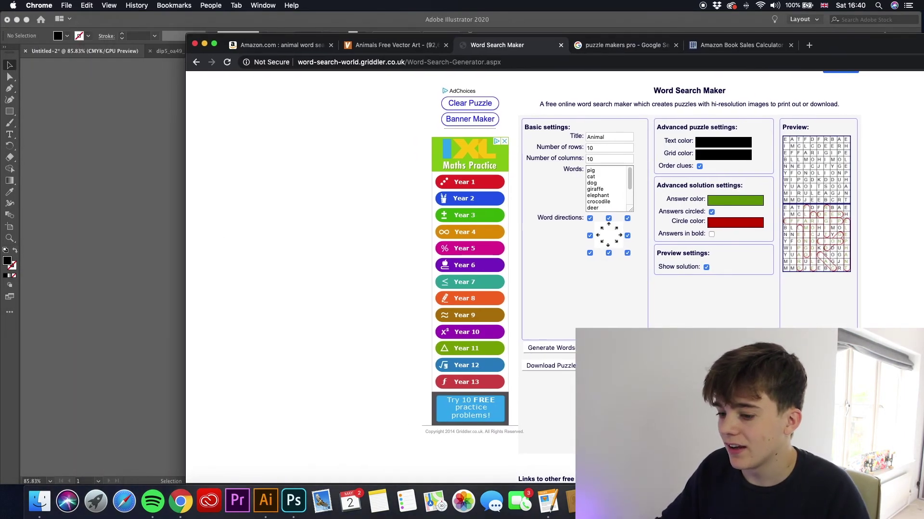
click(794, 502)
mouse_move(754, 329)
mouse_down()
mouse_move(77, 284)
mouse_move(198, 287)
mouse_up()
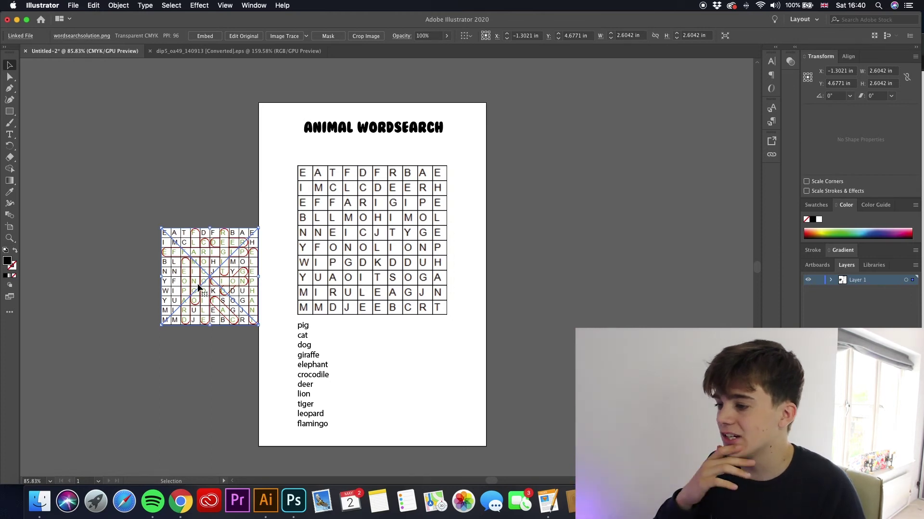
drag(199, 288, 196, 269)
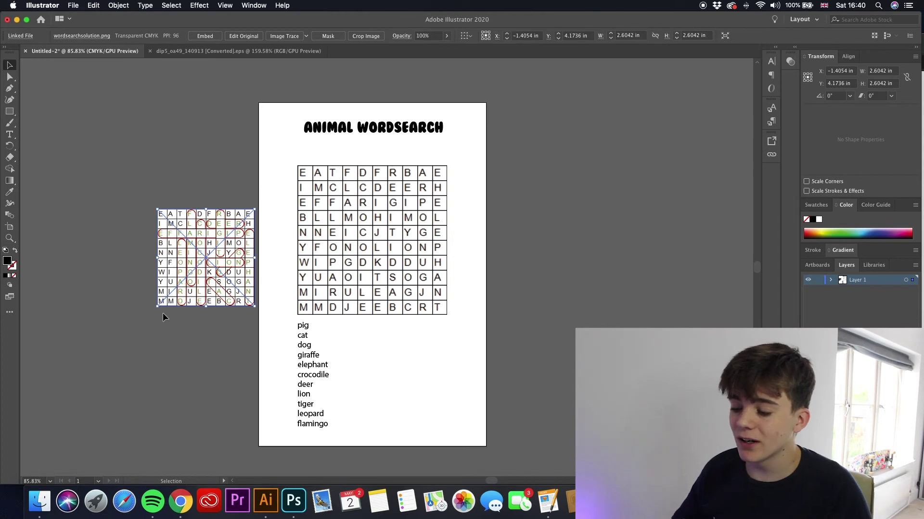
Maximize Chrome, open Puzzle Maker Pro from the Google results, then its Mazes page.
click(180, 502)
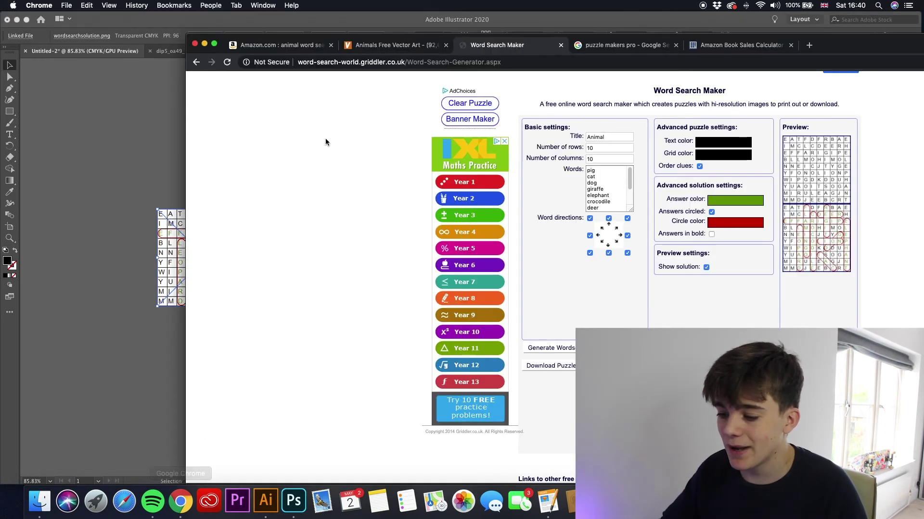
double_click(542, 38)
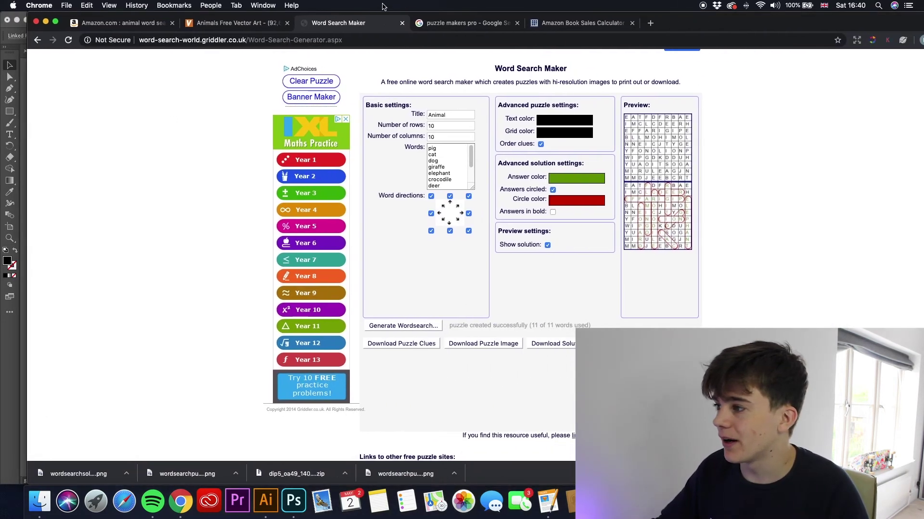
click(441, 25)
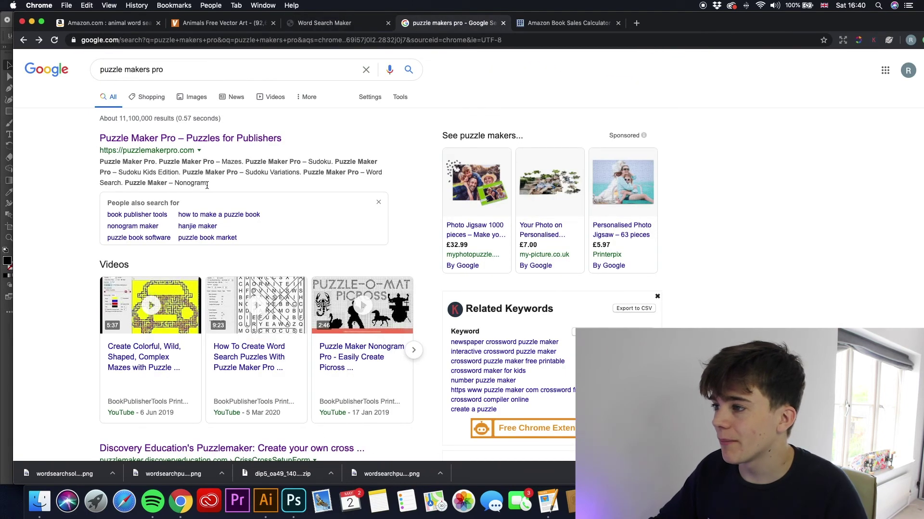
click(205, 143)
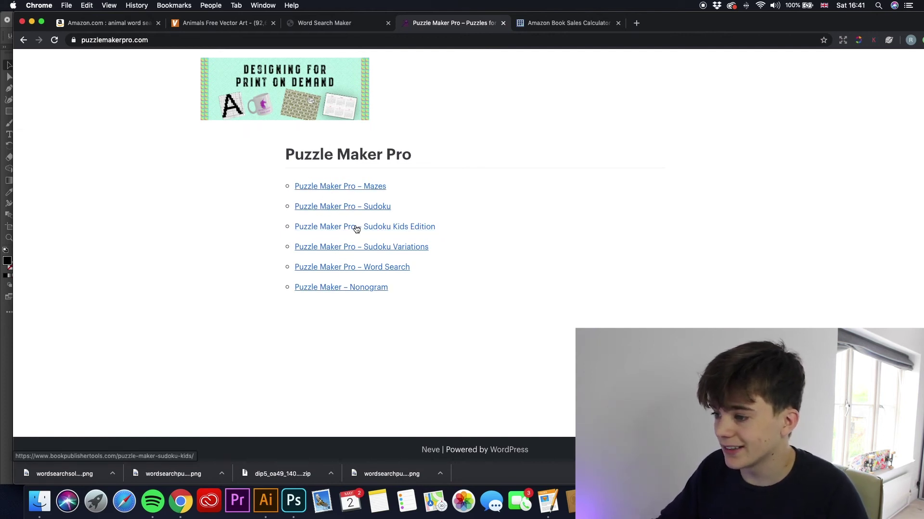
click(349, 190)
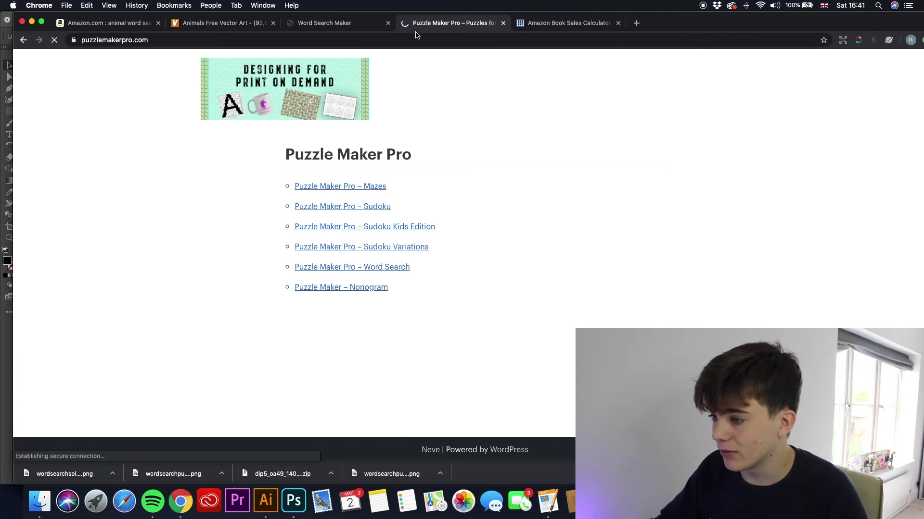
scroll(426, 182, down, 2)
scroll(437, 187, down, 2)
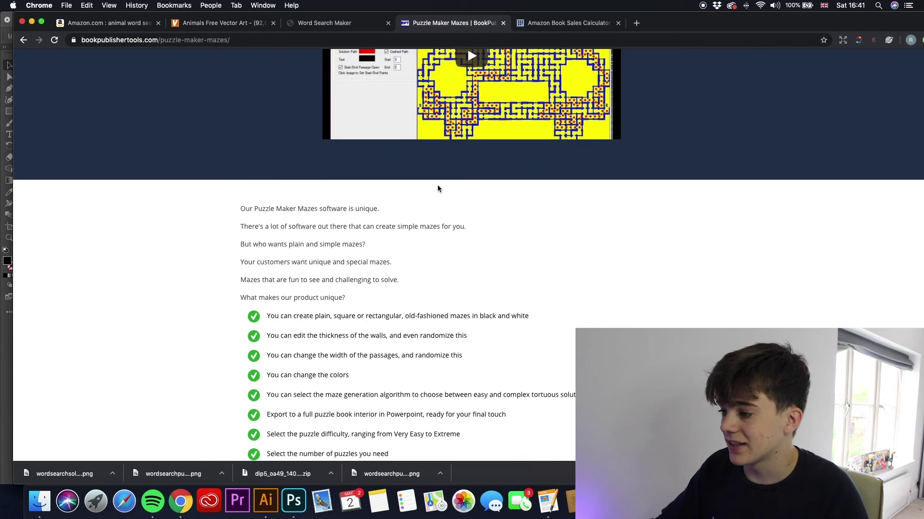
scroll(448, 202, up, 3)
scroll(474, 231, up, 1)
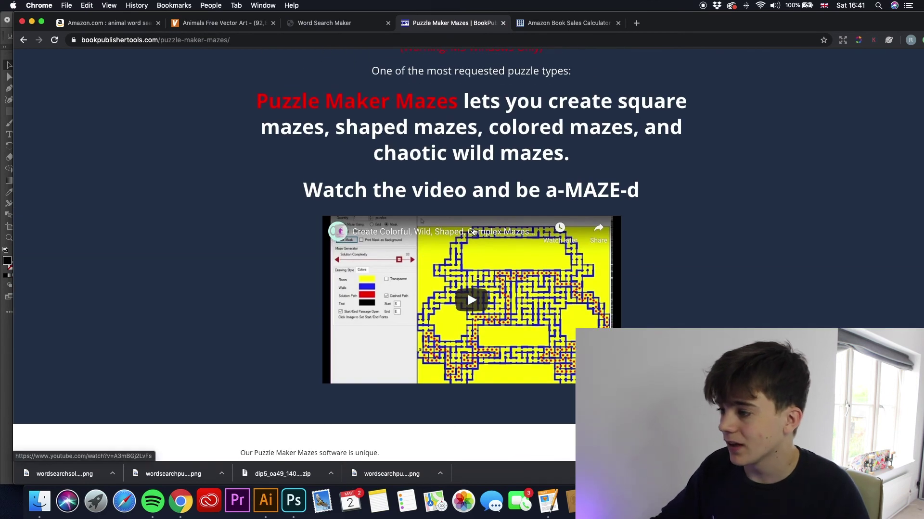
scroll(258, 252, down, 2)
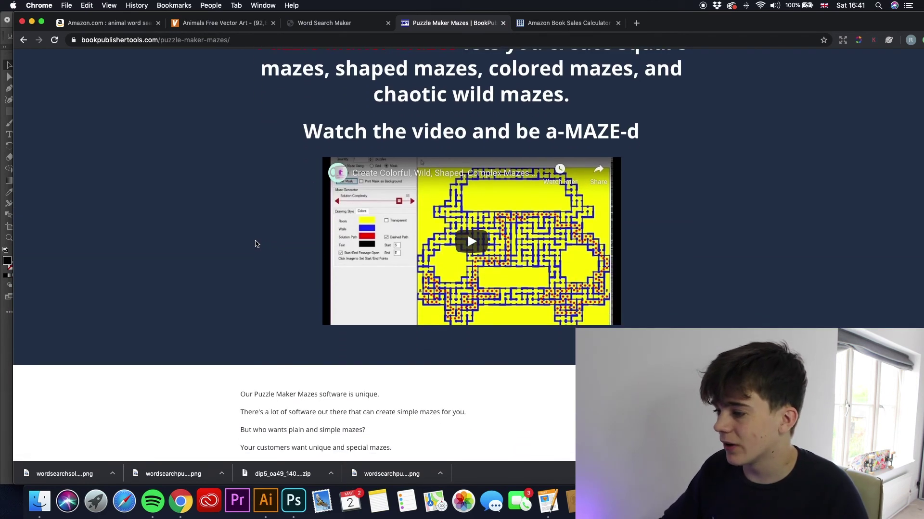
scroll(252, 250, down, 3)
scroll(253, 268, down, 3)
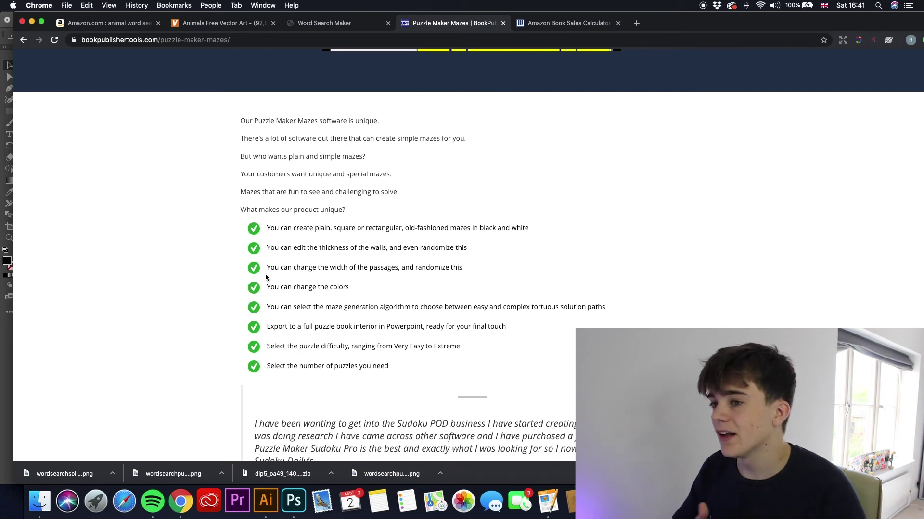
scroll(407, 245, down, 3)
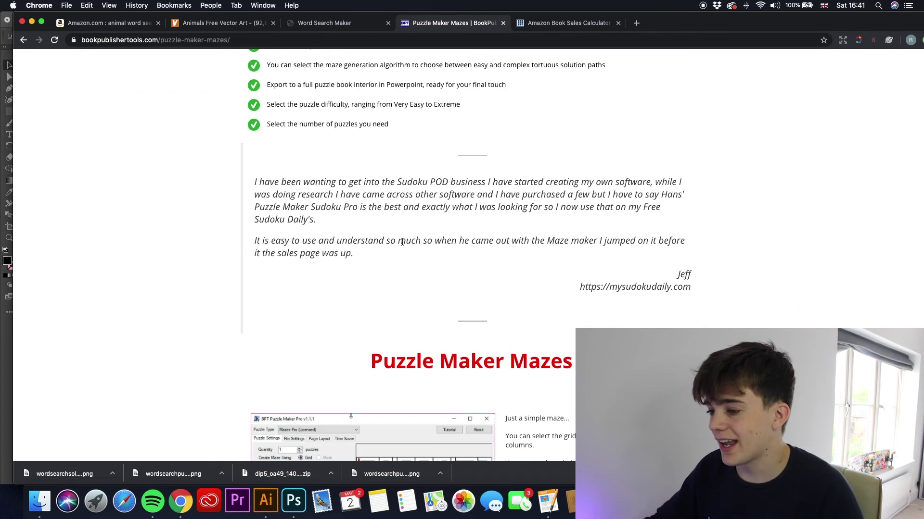
scroll(396, 238, down, 2)
scroll(396, 237, down, 3)
scroll(392, 239, down, 3)
scroll(393, 239, down, 2)
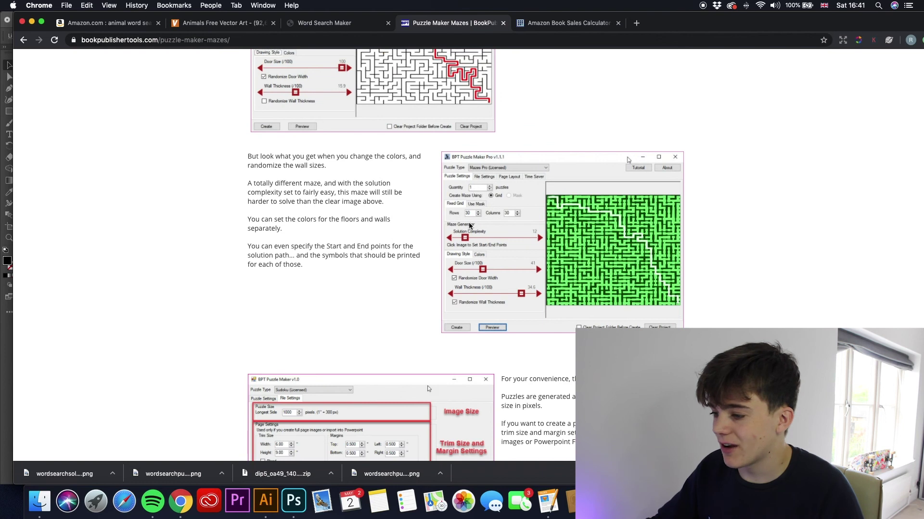
scroll(379, 201, up, 6)
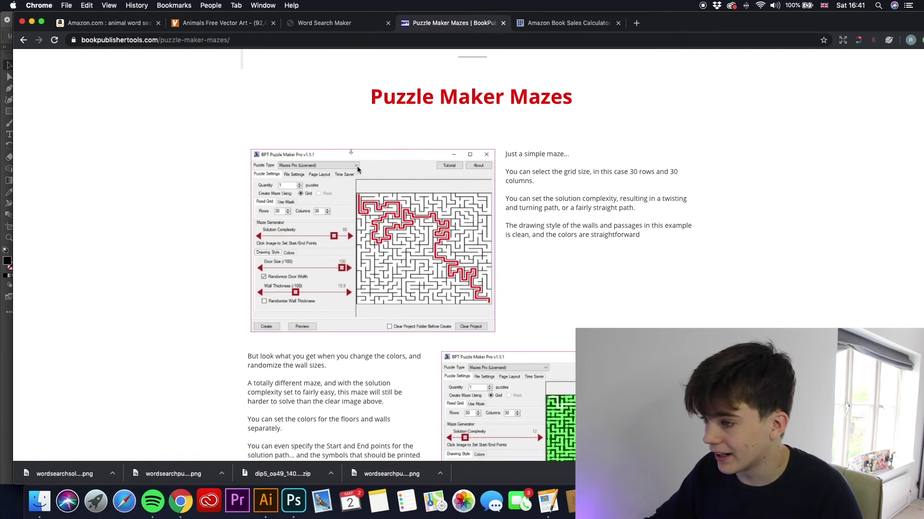
scroll(322, 187, down, 2)
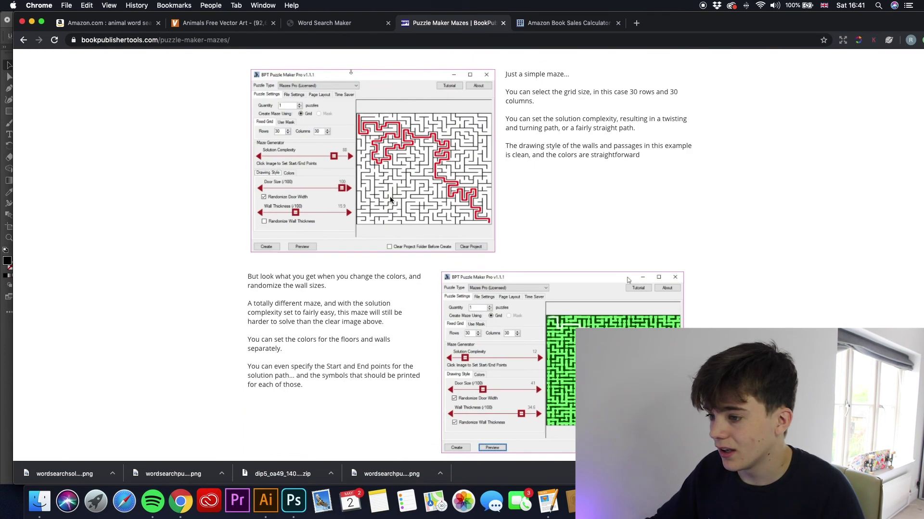
scroll(376, 304, down, 2)
scroll(428, 420, down, 1)
scroll(628, 192, down, 2)
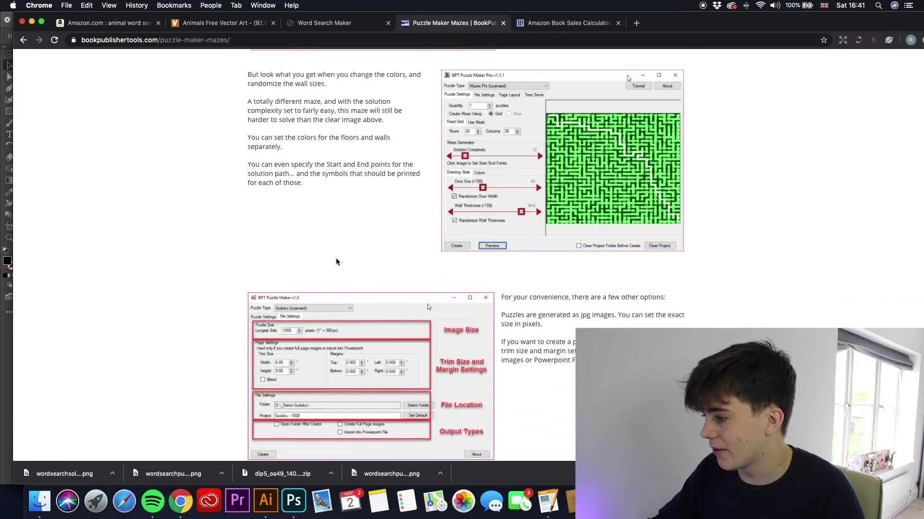
scroll(335, 259, down, 3)
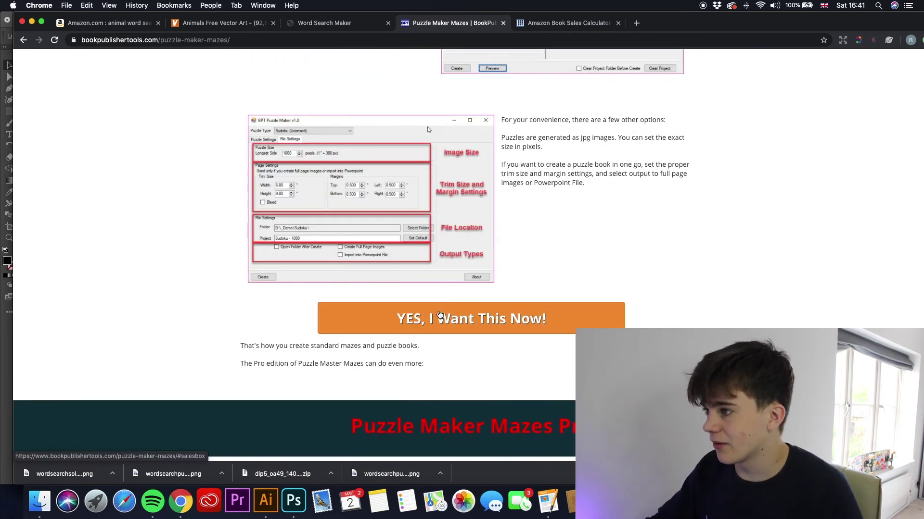
scroll(438, 314, down, 5)
scroll(442, 298, down, 3)
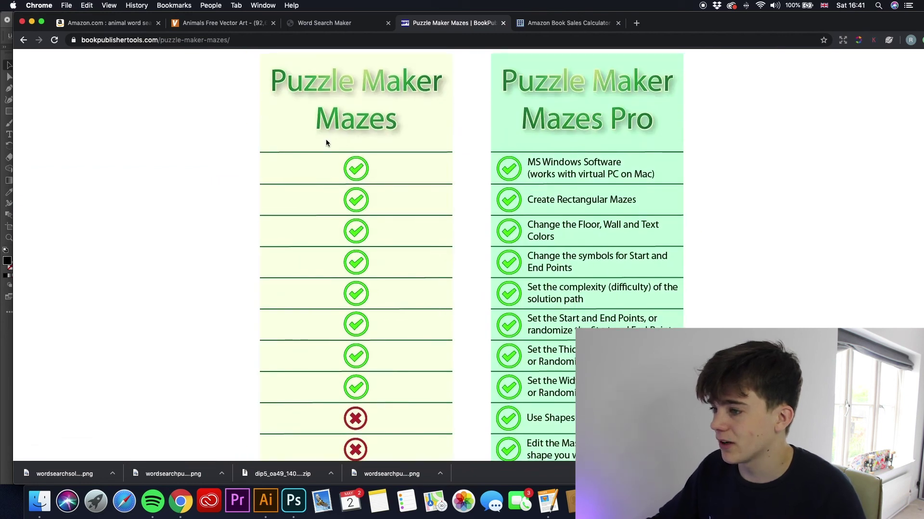
scroll(329, 147, down, 1)
scroll(328, 114, up, 1)
scroll(354, 108, up, 1)
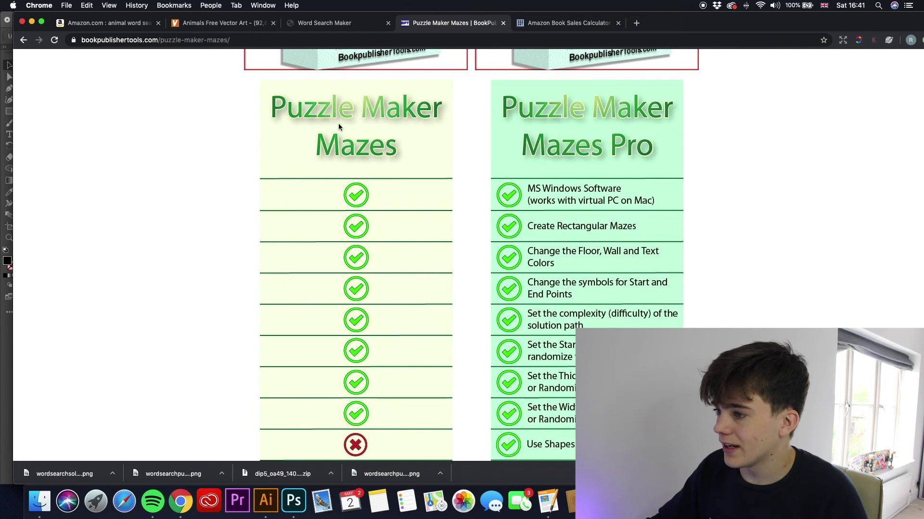
scroll(365, 138, down, 3)
scroll(339, 276, down, 4)
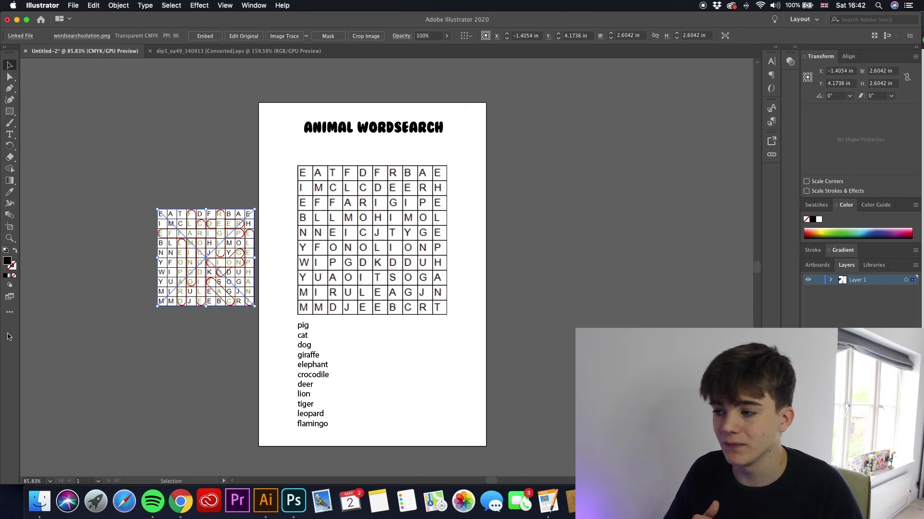
Draw a rectangle covering the whole 6.125 × 9.25 in page with no fill.
click(556, 299)
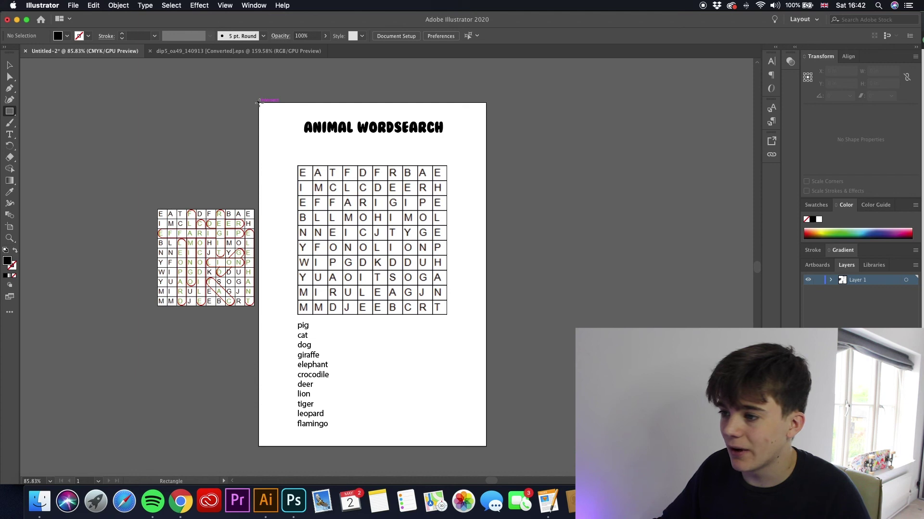
drag(258, 102, 484, 445)
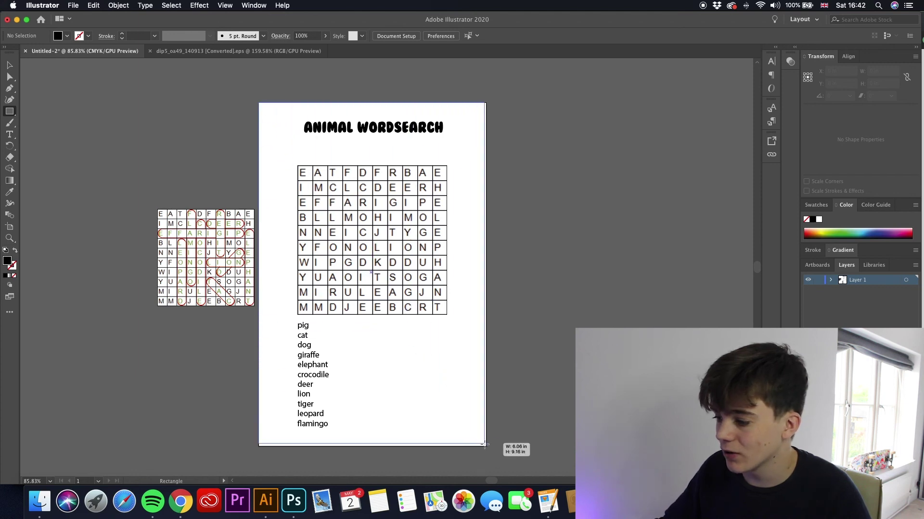
drag(484, 445, 486, 447)
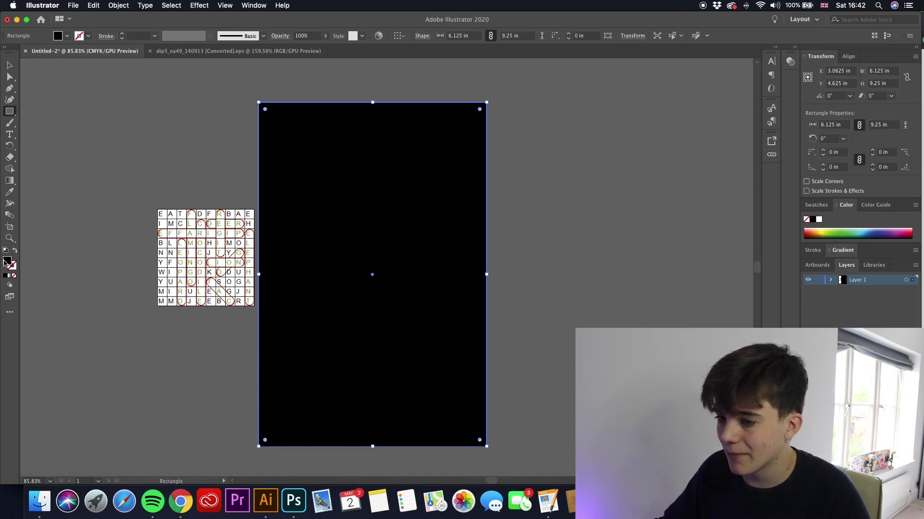
click(13, 275)
Dismiss the rectangle size dialog and marquee-select all objects on the page.
click(524, 333)
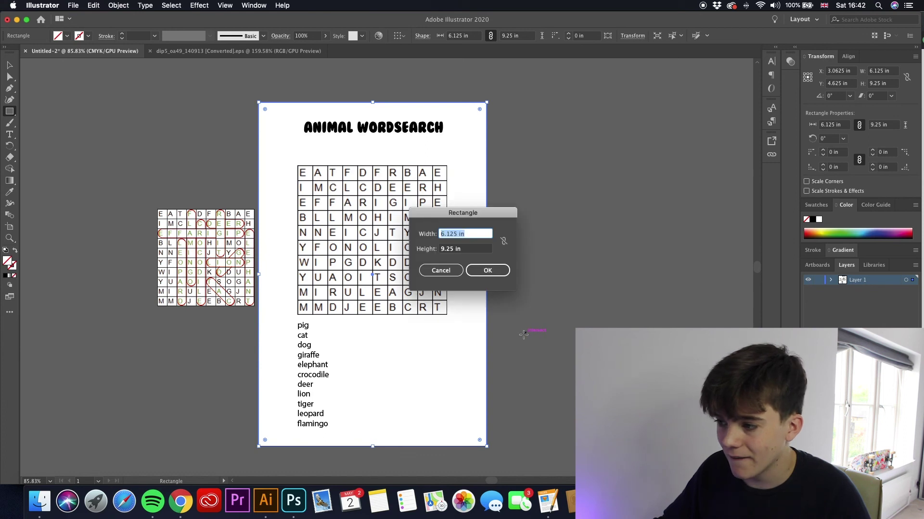
key(v)
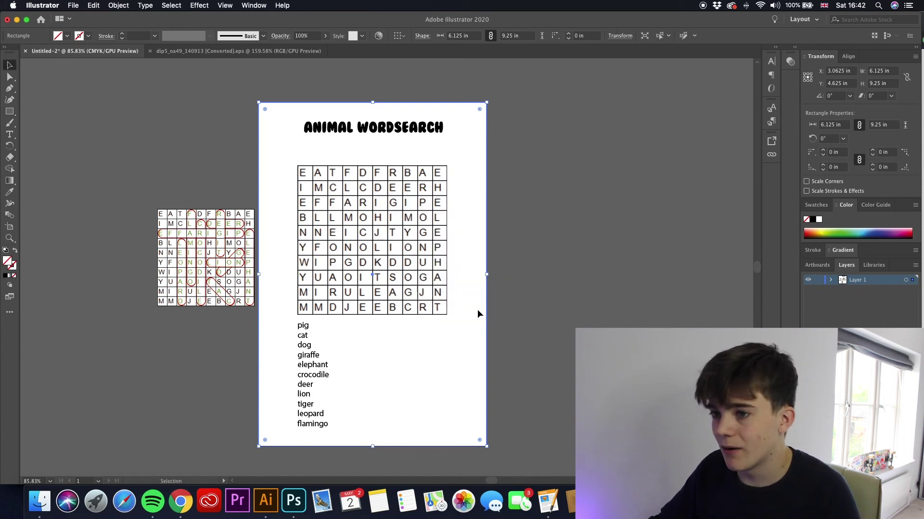
click(556, 381)
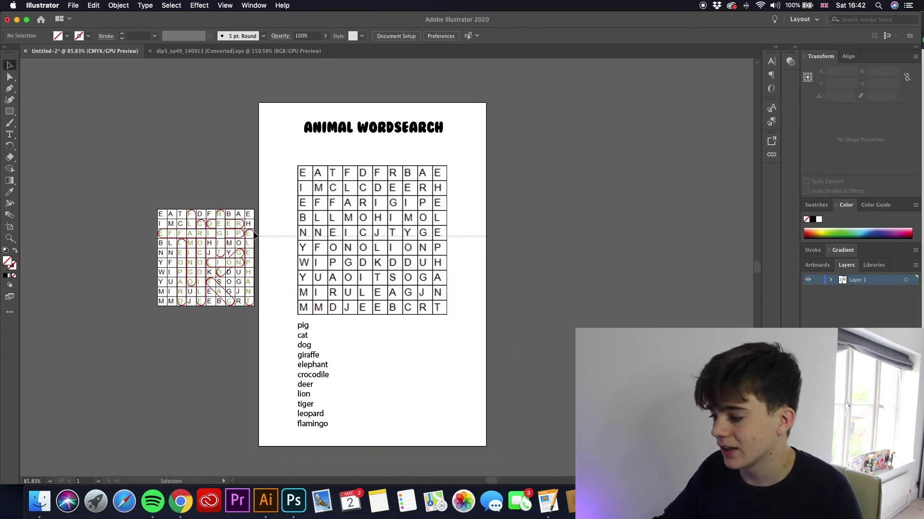
drag(255, 73, 488, 393)
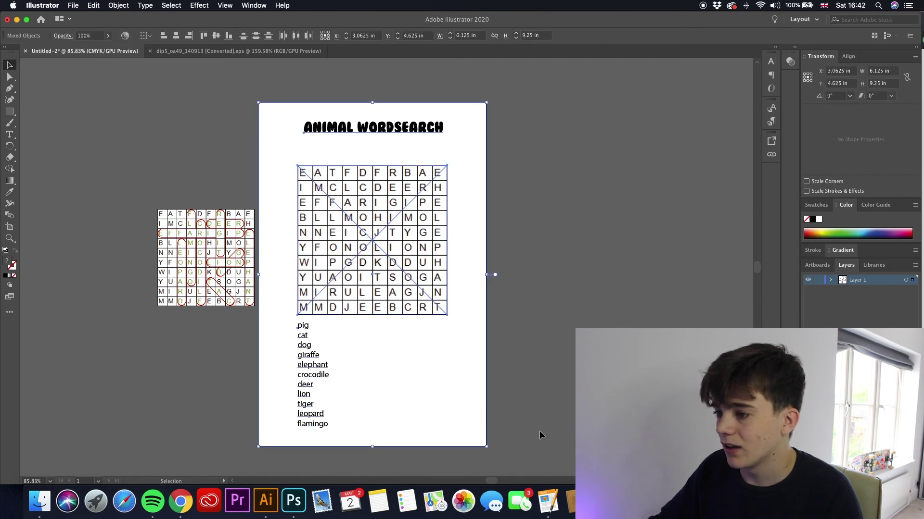